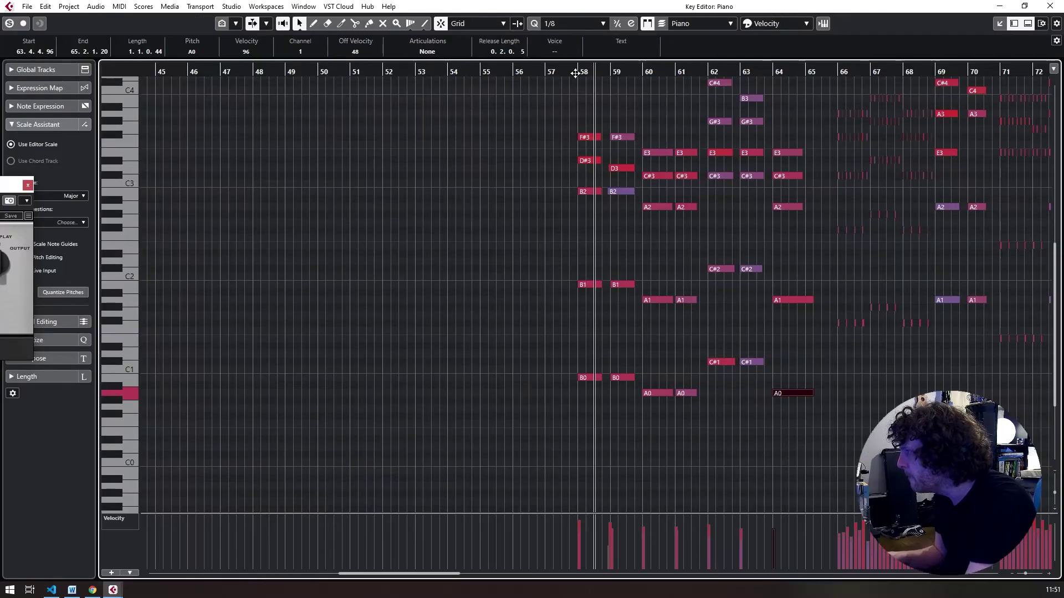
- Duplicate the lowest B2 notes at bars 21 and 22 down one and two octaves to B1 and B0
{"action": "left_click", "coordinate": [576, 73]}
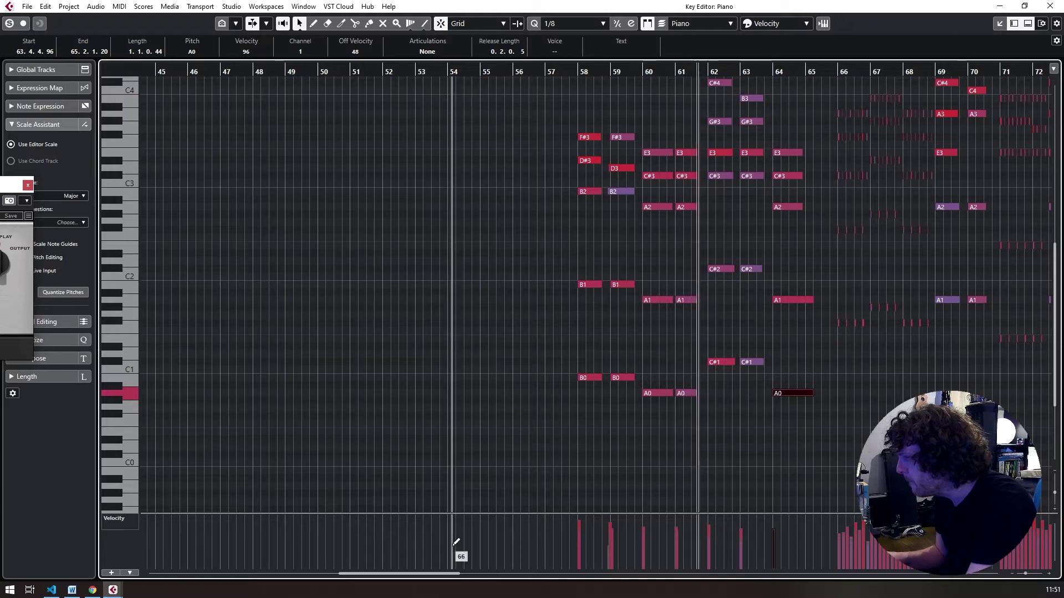
{"action": "left_click_drag", "start_coordinate": [444, 576], "coordinate": [304, 576]}
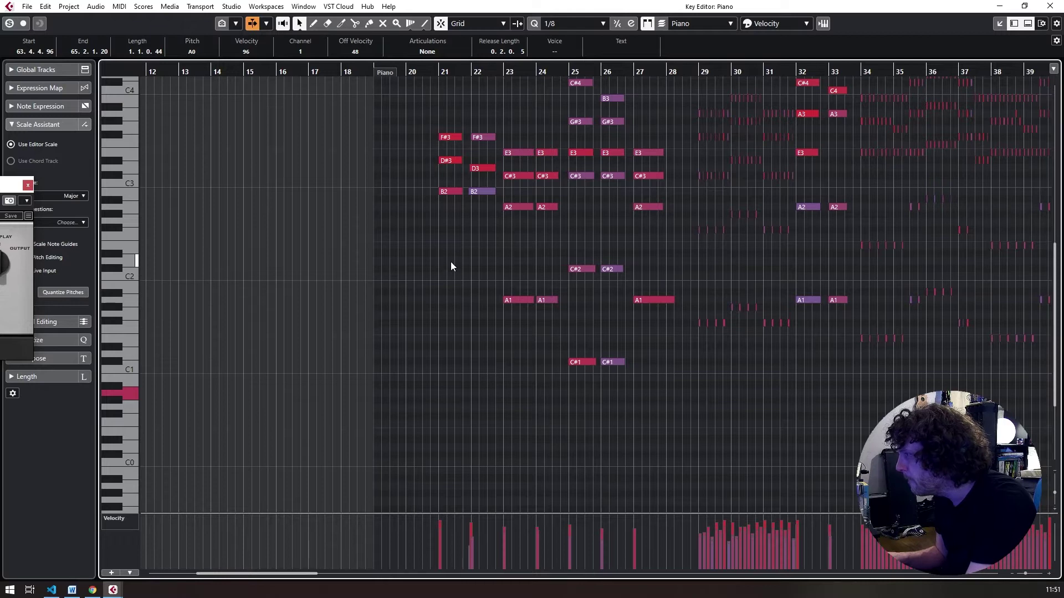
{"action": "left_click_drag", "start_coordinate": [443, 207], "coordinate": [480, 266]}
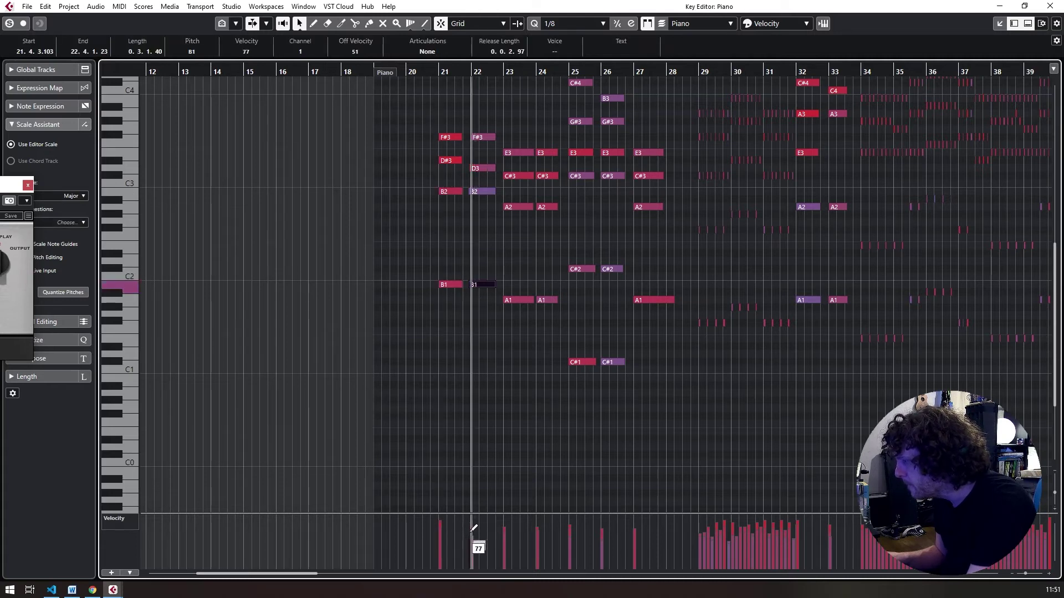
{"action": "left_click", "coordinate": [479, 331]}
{"action": "left_click_drag", "start_coordinate": [446, 261], "coordinate": [455, 379]}
- Duplicate the A1 notes at bars 23, 24 and 27 one octave down to A0 and play the section back
{"action": "left_click_drag", "start_coordinate": [495, 323], "coordinate": [518, 396]}
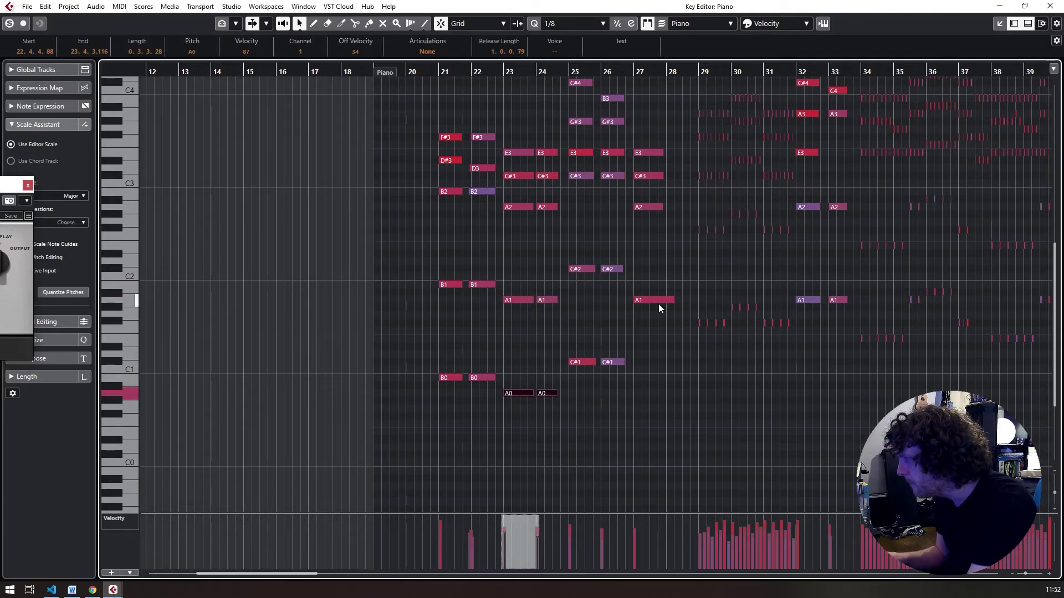
{"action": "left_click_drag", "start_coordinate": [648, 301], "coordinate": [646, 397]}
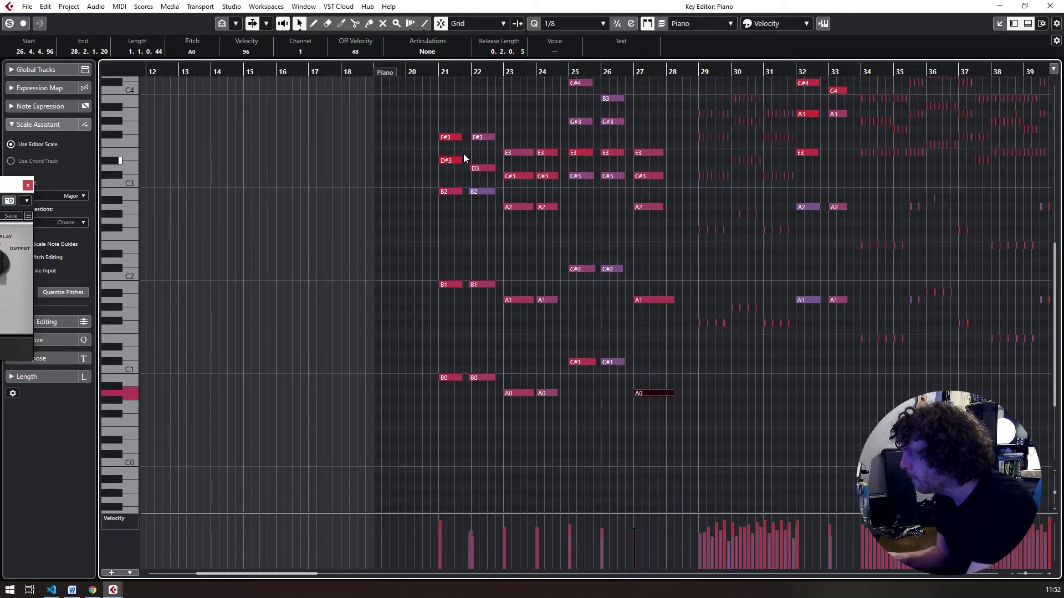
{"action": "double_click", "coordinate": [435, 73]}
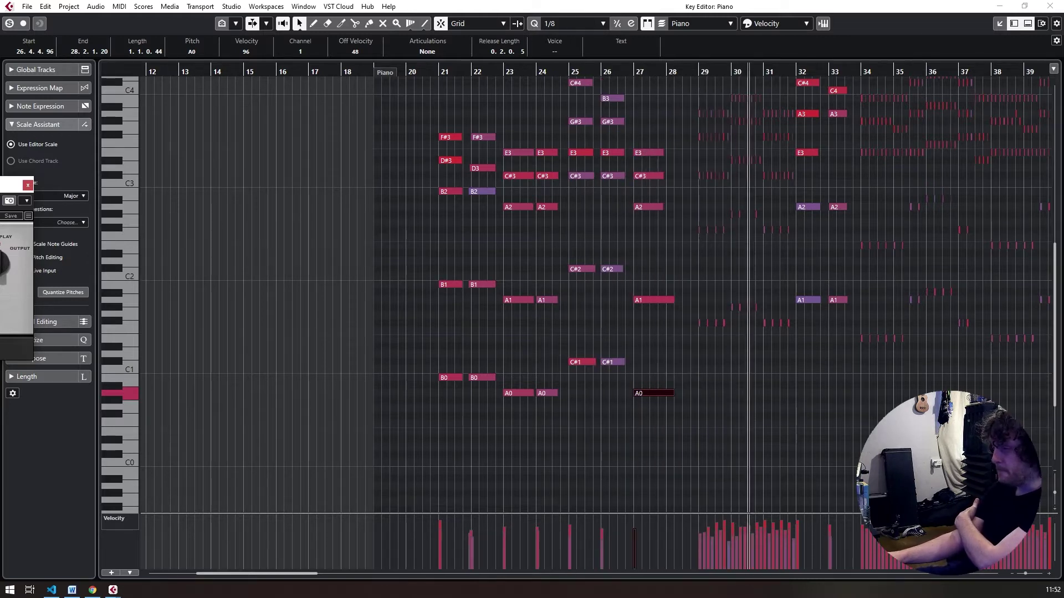
- Set the quantize grid to 1/16 and delete the piano chord at bar 70
{"action": "left_click_drag", "start_coordinate": [304, 572], "coordinate": [514, 576]}
{"action": "left_click_drag", "start_coordinate": [432, 71], "coordinate": [432, 161]}
{"action": "key", "text": "space"}
{"action": "left_click", "coordinate": [576, 23]}
{"action": "left_click", "coordinate": [578, 100]}
{"action": "left_click_drag", "start_coordinate": [681, 359], "coordinate": [625, 133]}
{"action": "key", "text": "Delete"}
- Draw a one-bar A0 bass note filling bar 70
{"action": "scroll", "coordinate": [661, 347], "scroll_direction": "down", "scroll_amount": 4}
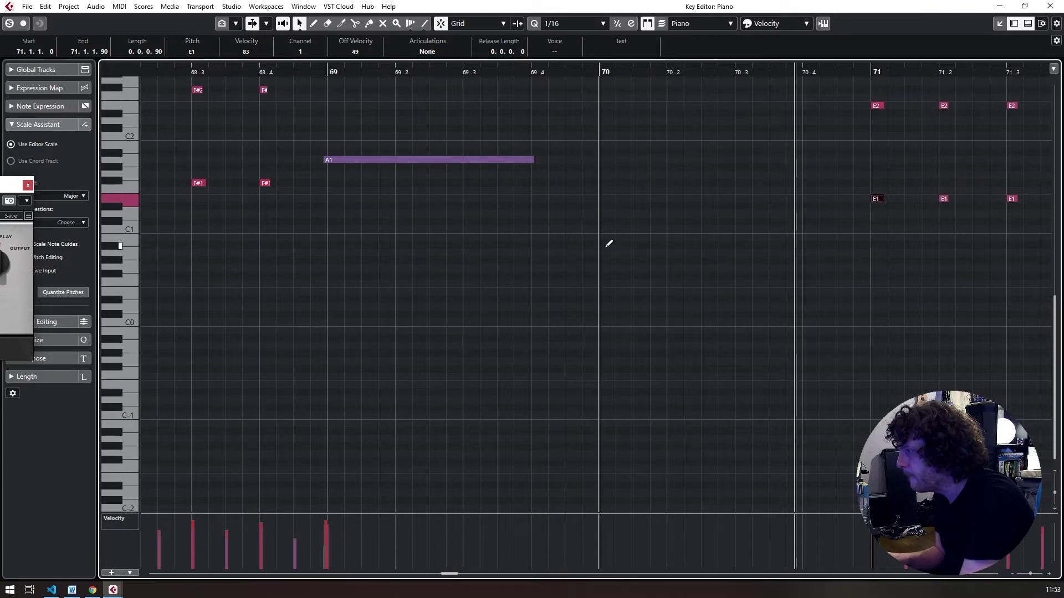
{"action": "left_click_drag", "start_coordinate": [607, 251], "coordinate": [869, 237]}
{"action": "scroll", "coordinate": [636, 228], "scroll_direction": "up", "scroll_amount": 4}
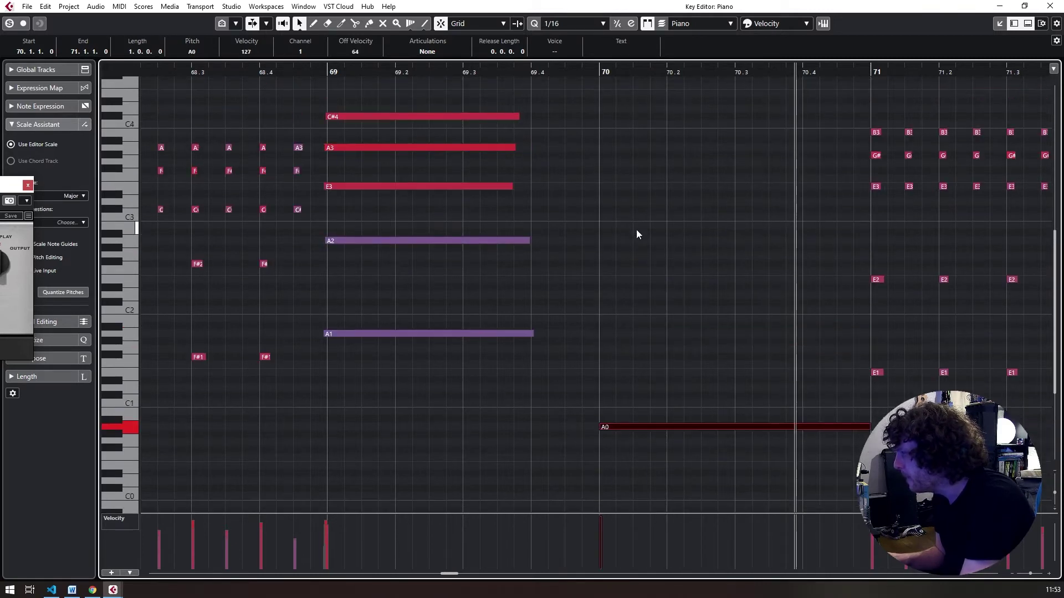
- Place a 1/16 A1 note at the start of bar 70, followed directly by a 1/16 C2
{"action": "left_click", "coordinate": [605, 395]}
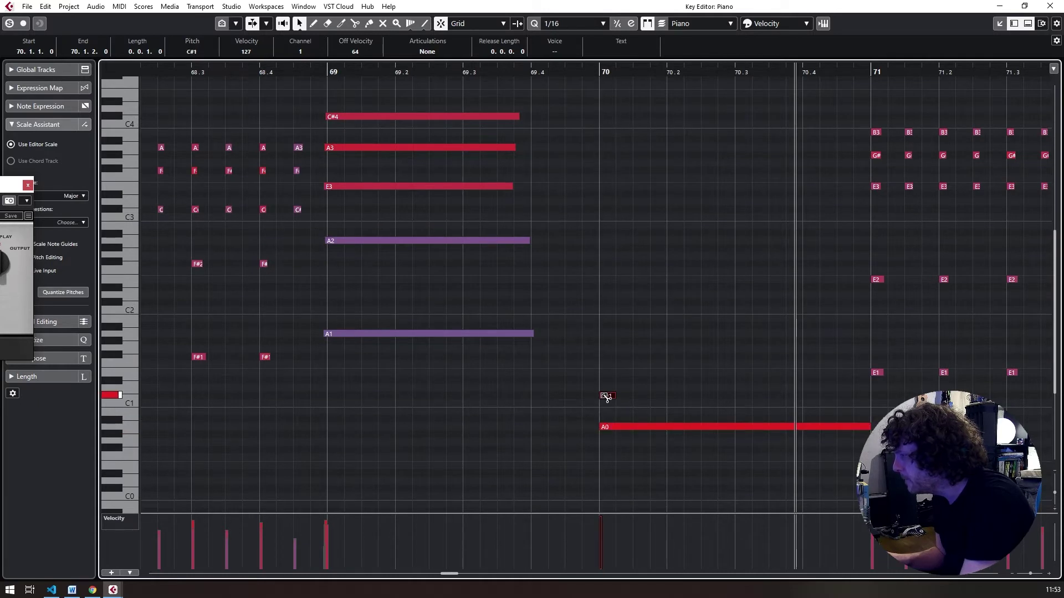
{"action": "mouse_move", "coordinate": [606, 396]}
{"action": "left_mouse_down"}
{"action": "mouse_move", "coordinate": [607, 332]}
{"action": "mouse_move", "coordinate": [629, 307]}
{"action": "left_mouse_up"}
{"action": "left_click", "coordinate": [627, 319]}
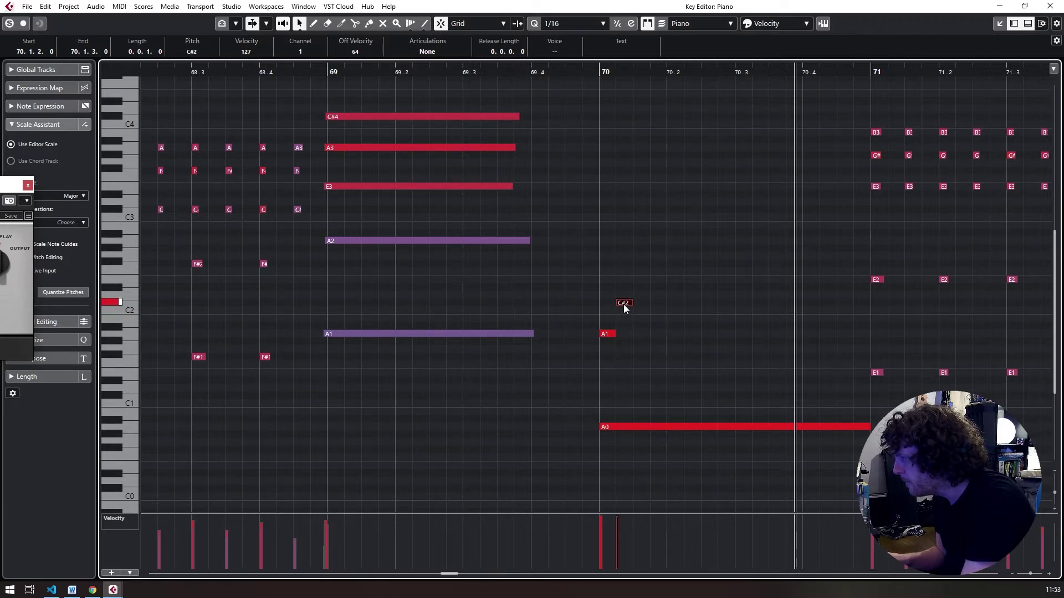
{"action": "left_click_drag", "start_coordinate": [623, 304], "coordinate": [624, 311]}
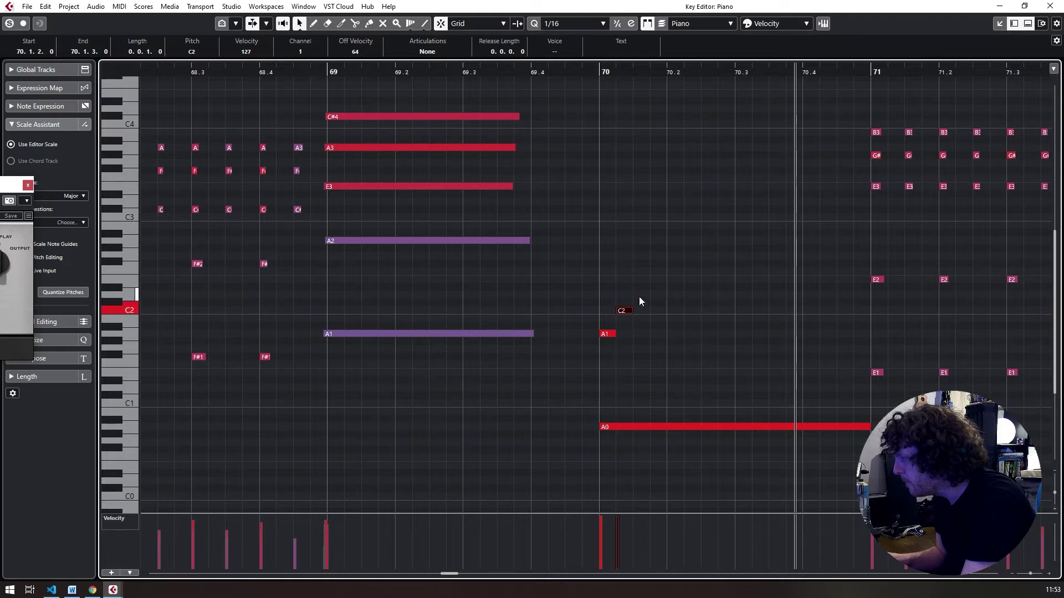
- Continue the straight 1/16 run in bar 70 with E2, C2, E2, G2, E2, G2, A2 and G2
{"action": "left_click", "coordinate": [640, 279]}
{"action": "left_click", "coordinate": [658, 310]}
{"action": "left_click", "coordinate": [674, 279]}
{"action": "left_click", "coordinate": [692, 256]}
{"action": "left_click", "coordinate": [708, 279]}
{"action": "left_click", "coordinate": [726, 256]}
{"action": "left_click", "coordinate": [742, 241]}
{"action": "left_click", "coordinate": [759, 256]}
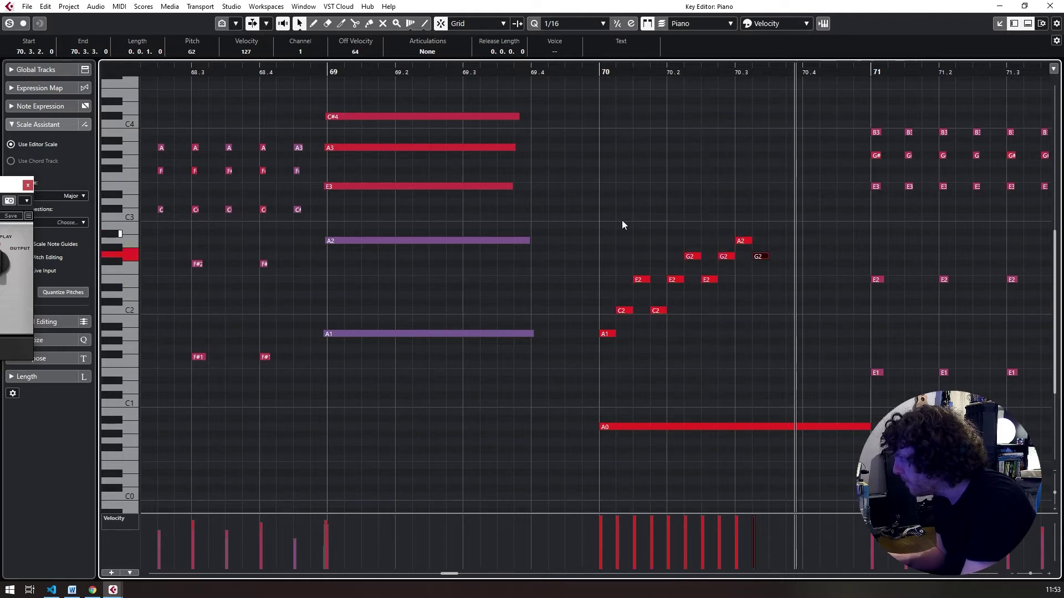
- Switch the quantize grid to 1/16 Triplet and rebuild the run's opening as short A1, C2, E2, C2 and E2 notes
{"action": "left_click", "coordinate": [563, 22]}
{"action": "left_click", "coordinate": [571, 168]}
{"action": "left_click_drag", "start_coordinate": [615, 333], "coordinate": [610, 333]}
{"action": "left_click_drag", "start_coordinate": [623, 310], "coordinate": [627, 279]}
{"action": "left_click", "coordinate": [637, 310], "text": "alt"}
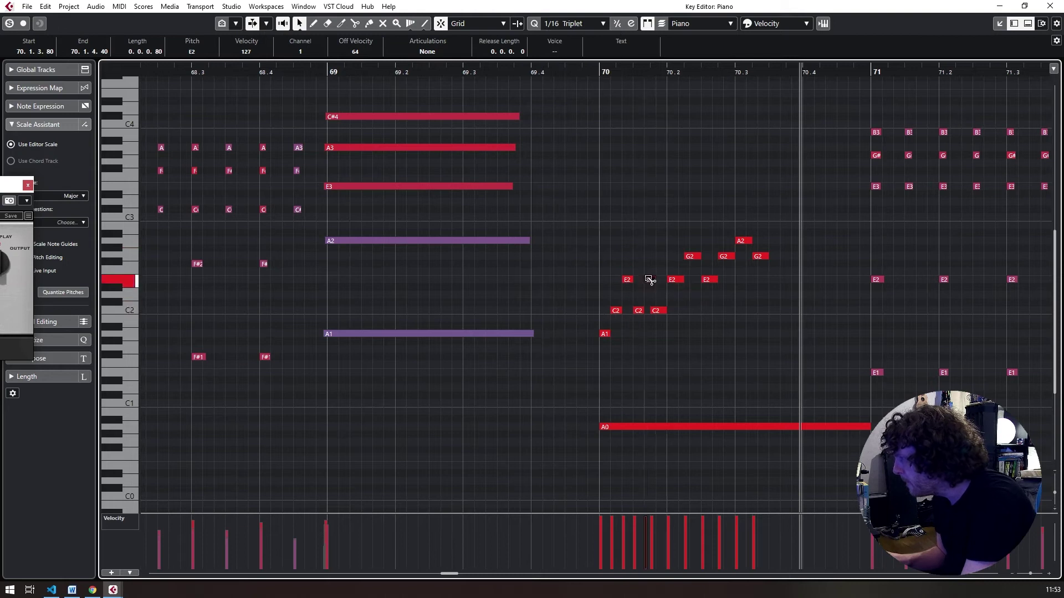
{"action": "left_click", "coordinate": [646, 279], "text": "alt"}
- Delete the leftover straight 1/16 notes that follow the triplet opening in bar 70
{"action": "left_click", "coordinate": [656, 310], "text": "alt"}
{"action": "left_click_drag", "start_coordinate": [771, 321], "coordinate": [657, 232]}
{"action": "key", "text": "Delete"}
- Extend the triplet run in bar 70 with consecutive G2, E2, G2, B2 and A2 notes
{"action": "mouse_move", "coordinate": [610, 72]}
{"action": "left_mouse_down"}
{"action": "mouse_move", "coordinate": [581, 71]}
{"action": "mouse_move", "coordinate": [690, 72]}
{"action": "left_mouse_up"}
{"action": "left_click", "coordinate": [660, 256], "text": "alt"}
{"action": "left_click", "coordinate": [672, 279], "text": "alt"}
{"action": "left_click", "coordinate": [684, 256], "text": "alt"}
{"action": "left_click", "coordinate": [695, 225], "text": "alt"}
{"action": "left_click", "coordinate": [706, 241], "text": "alt"}
- Continue the climbing triplet run with C3, E3, C3, E3, G3, E3 and G3
{"action": "left_click", "coordinate": [718, 218], "text": "alt"}
{"action": "left_click", "coordinate": [729, 186], "text": "alt"}
{"action": "left_click", "coordinate": [740, 217], "text": "alt"}
{"action": "left_click", "coordinate": [751, 186], "text": "alt"}
{"action": "left_click", "coordinate": [763, 163], "text": "alt"}
{"action": "left_click", "coordinate": [774, 186], "text": "alt"}
{"action": "left_click", "coordinate": [786, 163], "text": "alt"}
- Complete the rising run up to bar 71 with A3, C4, E4, C4, E4 and a final high B, and play it back
{"action": "left_click_drag", "start_coordinate": [808, 143], "coordinate": [808, 149]}
{"action": "left_click", "coordinate": [819, 124], "text": "alt"}
{"action": "left_click_drag", "start_coordinate": [831, 102], "coordinate": [831, 94]}
{"action": "left_click", "coordinate": [842, 124], "text": "alt"}
{"action": "left_click", "coordinate": [853, 94], "text": "alt"}
{"action": "left_click_drag", "start_coordinate": [1055, 272], "coordinate": [1055, 238]}
{"action": "left_click_drag", "start_coordinate": [866, 142], "coordinate": [866, 126]}
{"action": "left_click_drag", "start_coordinate": [646, 72], "coordinate": [575, 72]}
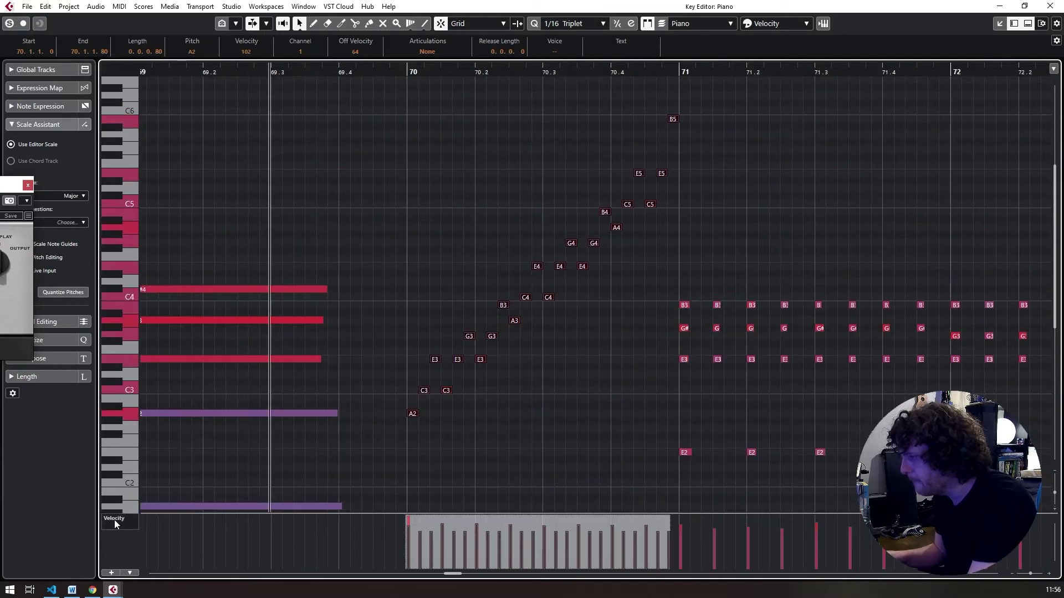
- In the CC 64 (Sustain) lane, set the pedal to switch on at bar 70 and off at bar 71
{"action": "left_click", "coordinate": [114, 522]}
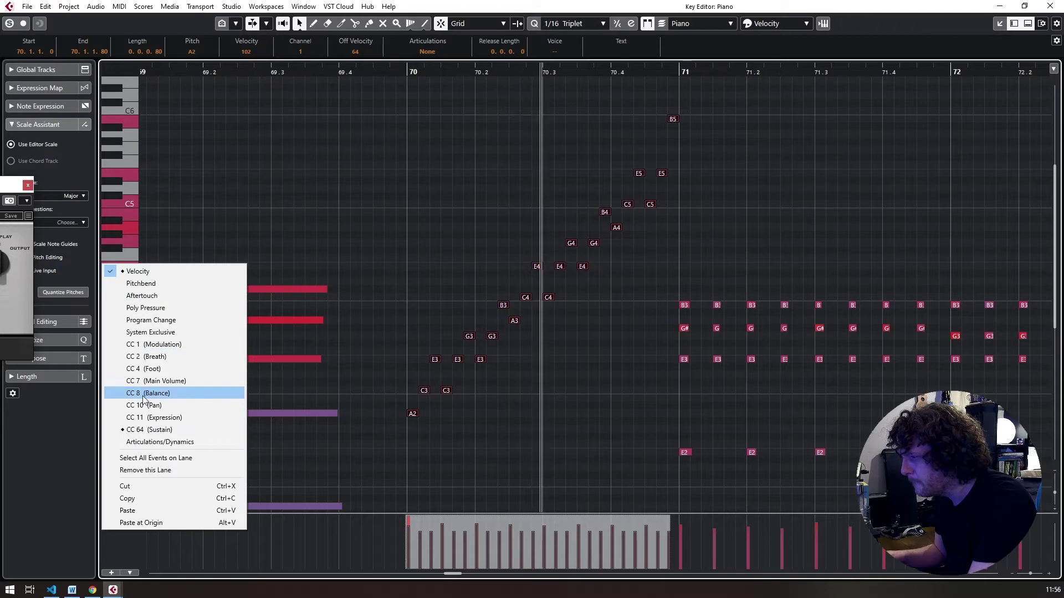
{"action": "left_click", "coordinate": [144, 430]}
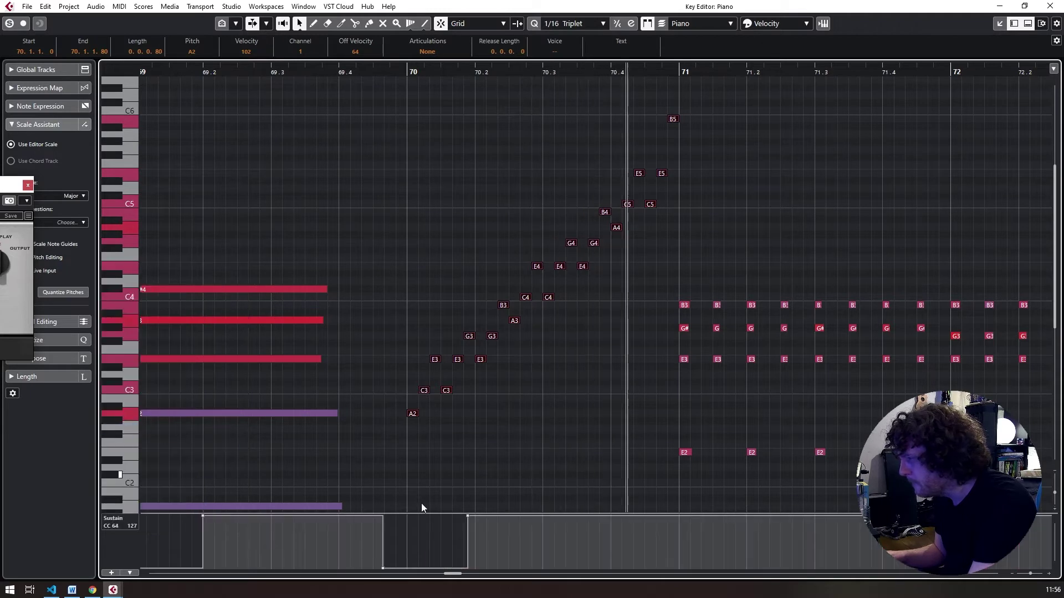
{"action": "left_click", "coordinate": [679, 514]}
{"action": "left_click_drag", "start_coordinate": [684, 518], "coordinate": [684, 572]}
{"action": "left_click", "coordinate": [400, 74]}
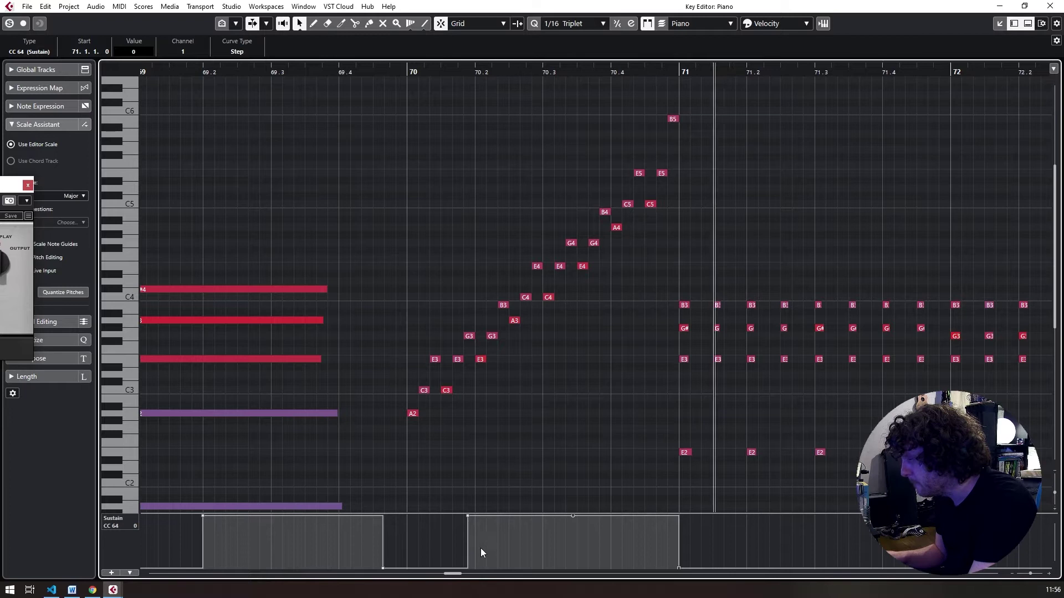
{"action": "left_click_drag", "start_coordinate": [468, 521], "coordinate": [412, 520]}
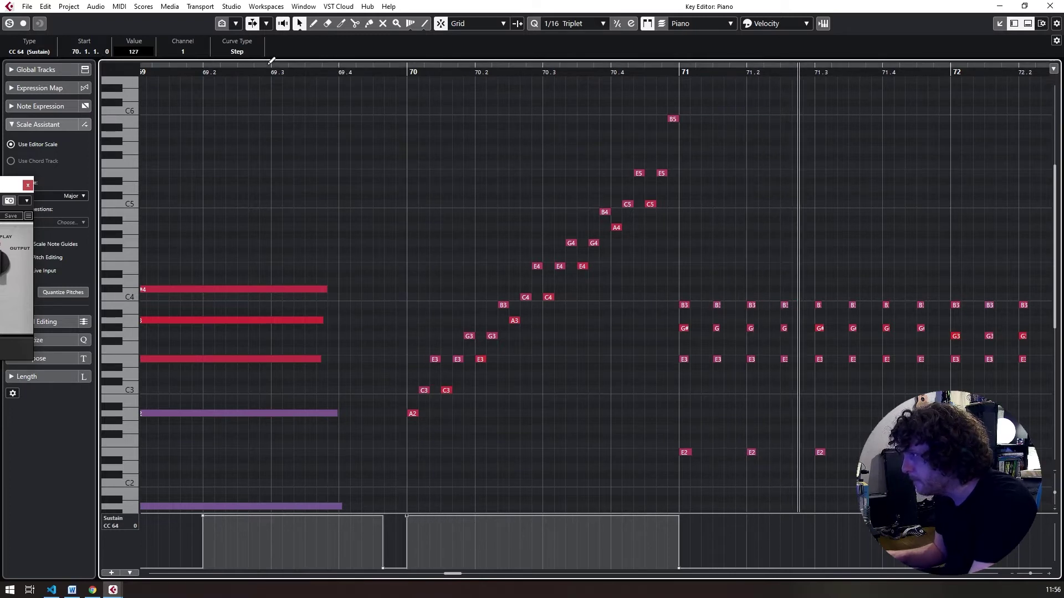
{"action": "scroll", "coordinate": [531, 324], "scroll_direction": "down", "scroll_amount": 2}
{"action": "scroll", "coordinate": [531, 325], "scroll_direction": "up", "scroll_amount": 1}
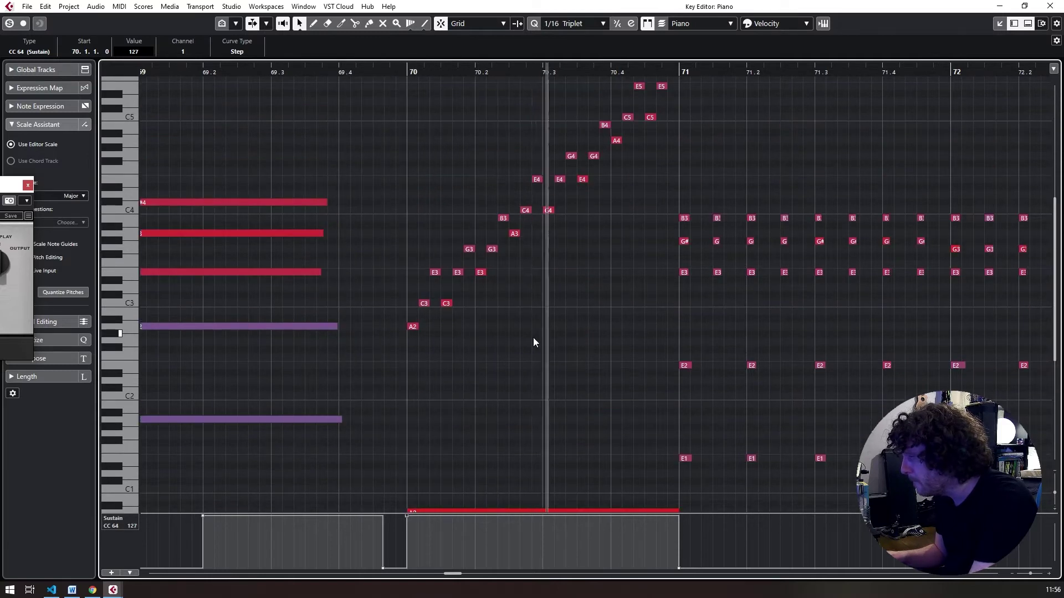
{"action": "scroll", "coordinate": [533, 337], "scroll_direction": "down", "scroll_amount": 2}
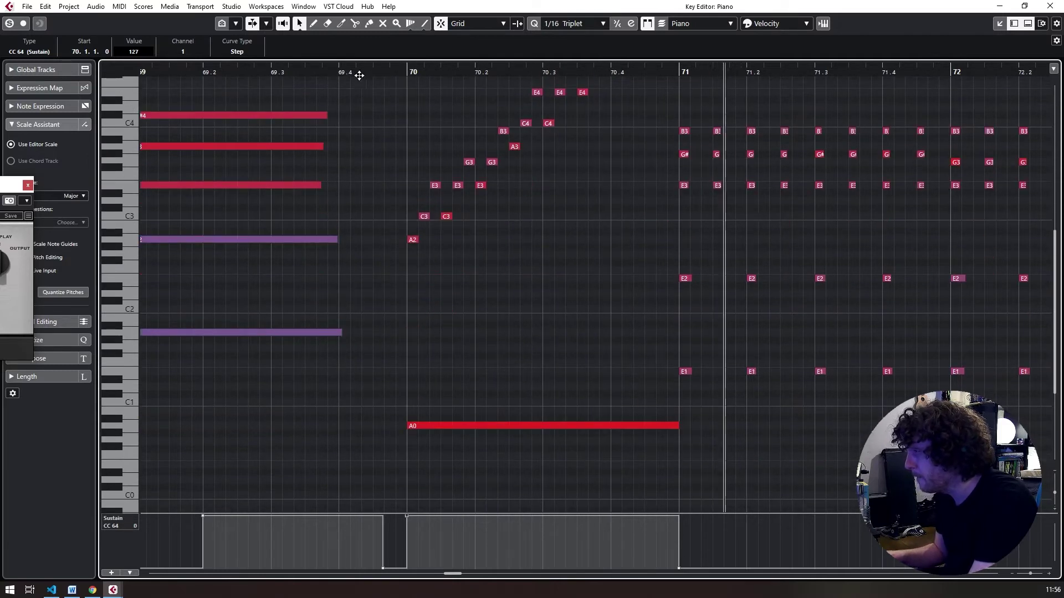
{"action": "key", "text": "Return"}
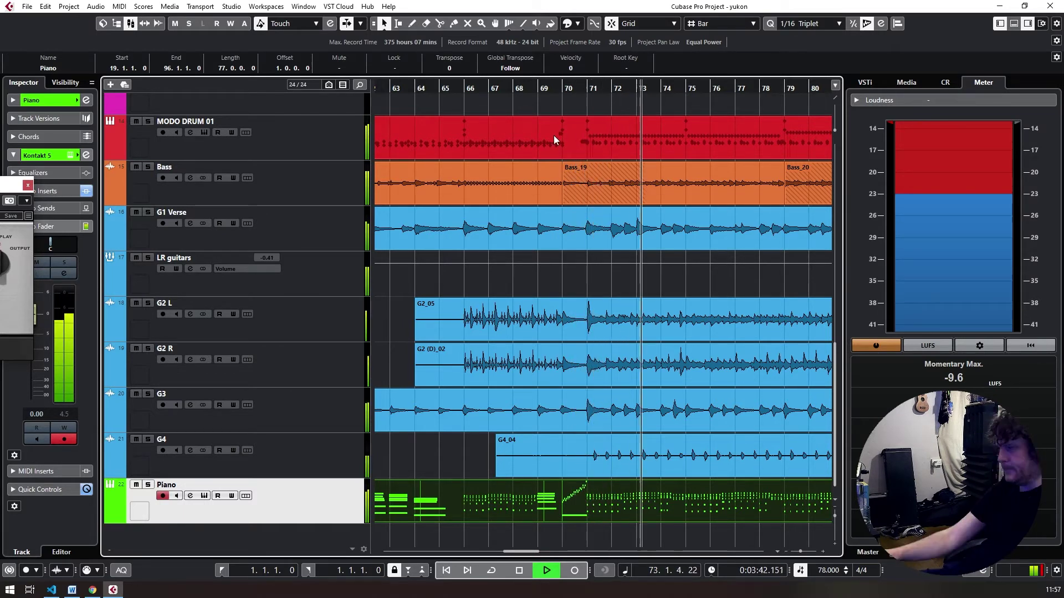
- Move the bv3_1 clip at bar 34 onto the bv5_1 track and clear the backing vocal solos
{"action": "key", "text": "g"}
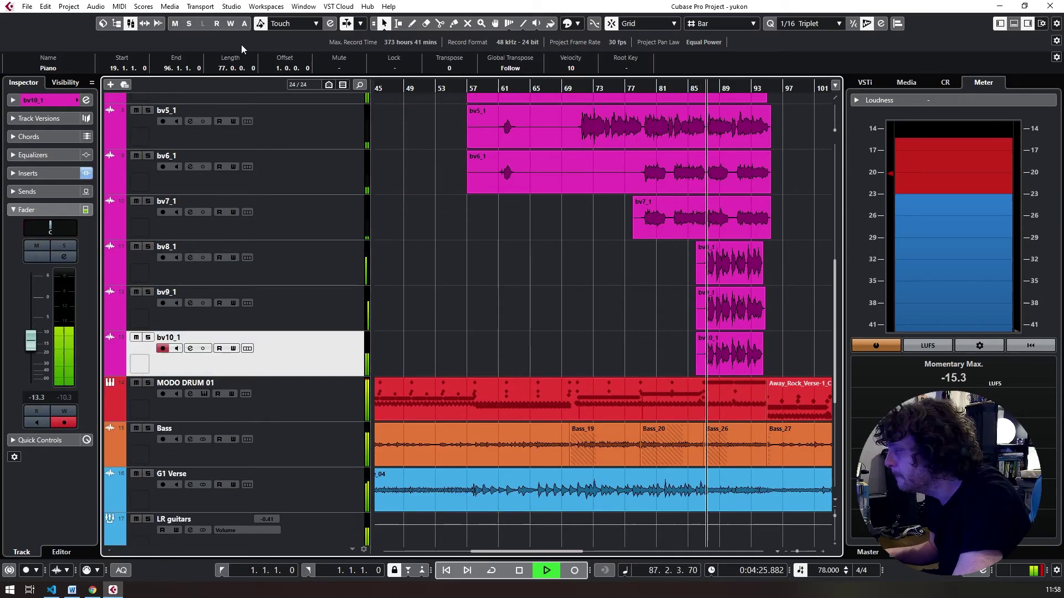
{"action": "left_click", "coordinate": [651, 314]}
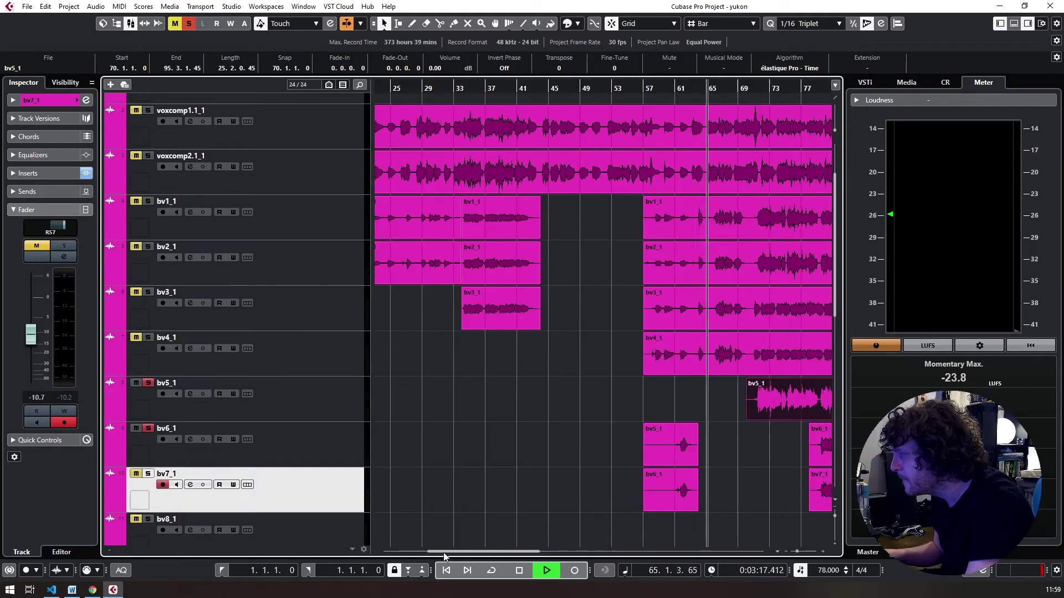
{"action": "left_click_drag", "start_coordinate": [505, 307], "coordinate": [504, 400]}
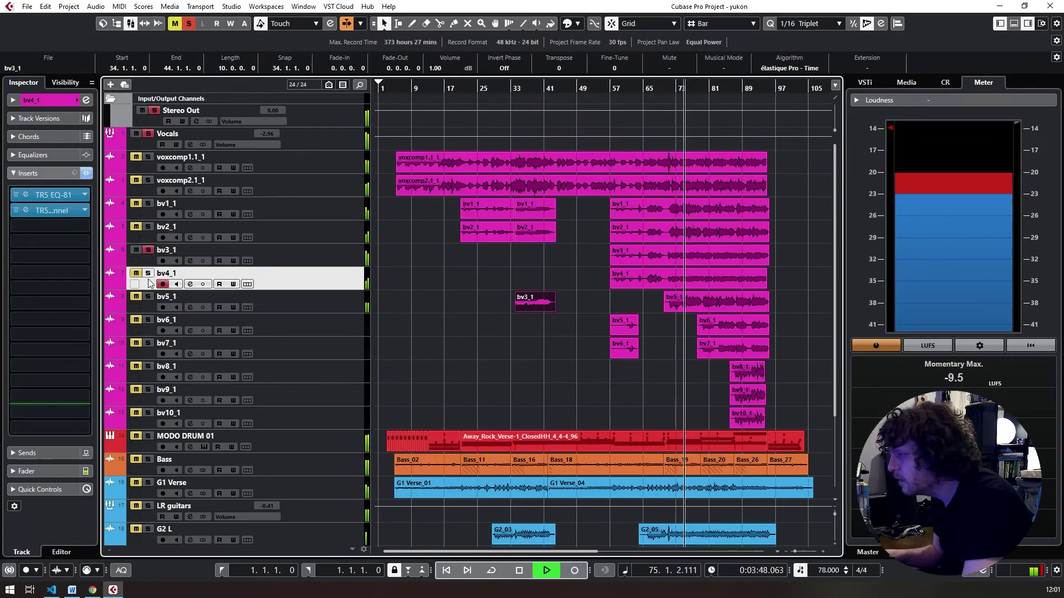
{"action": "left_click", "coordinate": [148, 256], "text": "shift"}
{"action": "left_click", "coordinate": [149, 304]}
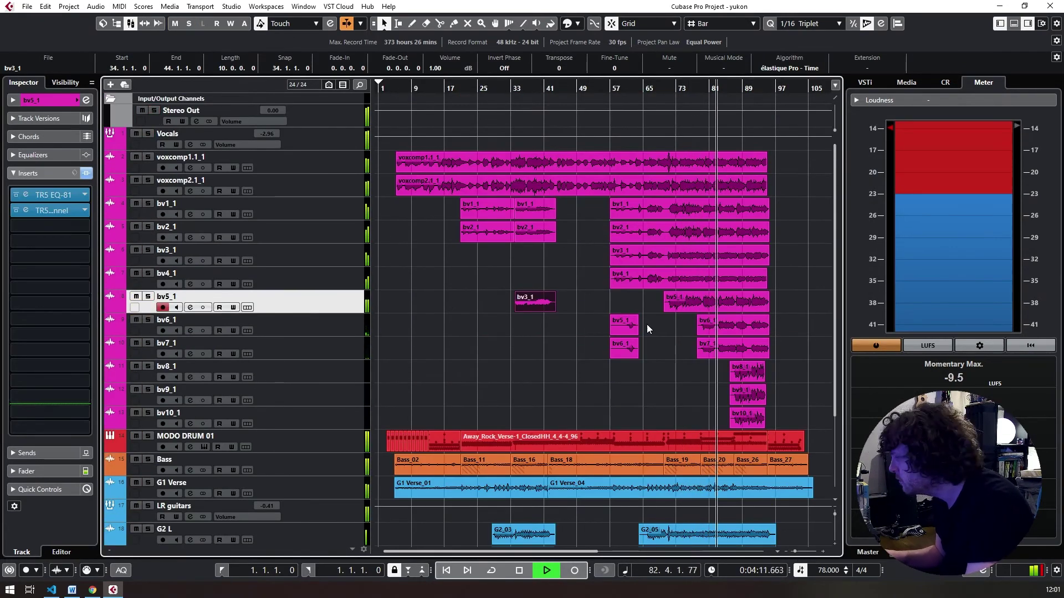
- Open the second insert plug-in on the Vocals group and adjust the end of the G4_04 clip
{"action": "key", "text": "h"}
{"action": "left_click", "coordinate": [326, 332]}
{"action": "left_click", "coordinate": [325, 350], "text": "shift"}
{"action": "left_click", "coordinate": [216, 136]}
{"action": "left_click", "coordinate": [58, 194]}
{"action": "left_click_drag", "start_coordinate": [660, 492], "coordinate": [666, 492]}
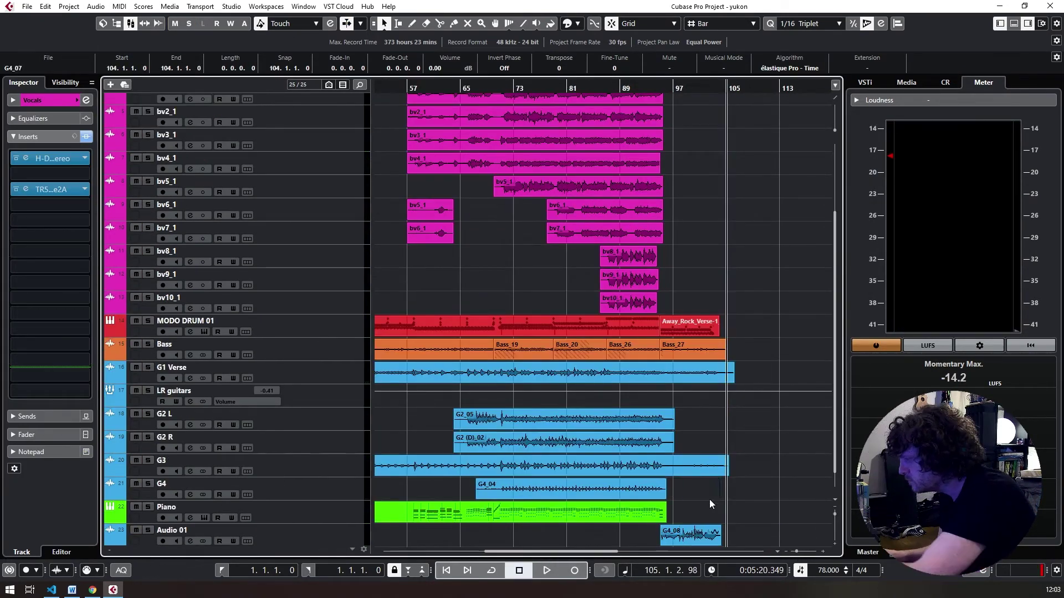
- Rename the Audio 01 track as G5 and move it above the Piano track
{"action": "double_click", "coordinate": [172, 530]}
{"action": "type", "text": "G5"}
{"action": "key", "text": "Return"}
{"action": "left_click_drag", "start_coordinate": [222, 533], "coordinate": [222, 505]}
{"action": "key", "text": "space"}
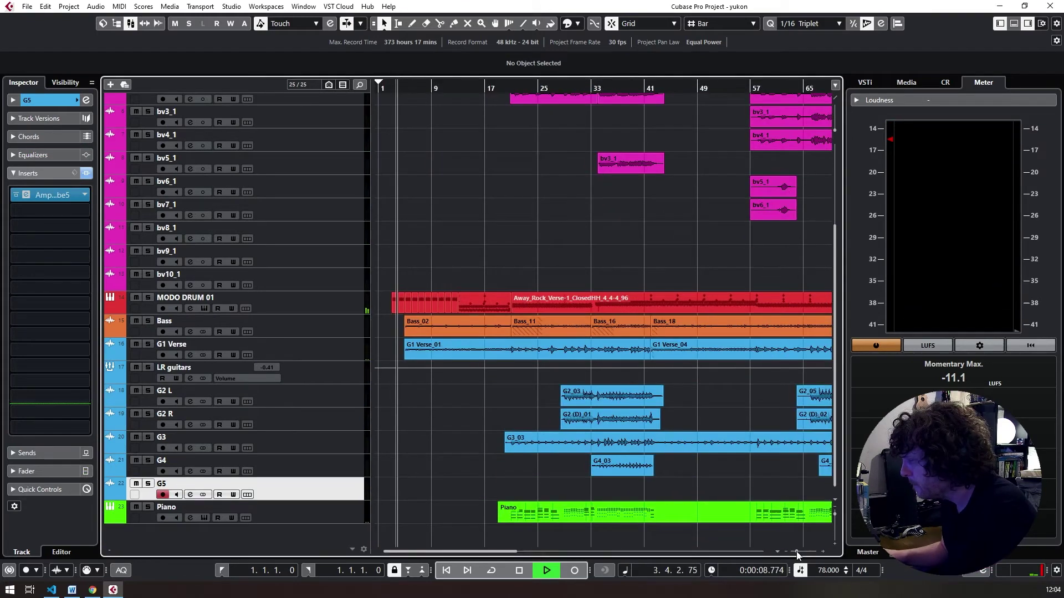
- Try Vitamin Stereo as the second insert on the Vocals group with the Lead Vocal 1 preset
{"action": "left_click_drag", "start_coordinate": [796, 552], "coordinate": [795, 552]}
{"action": "scroll", "coordinate": [233, 277], "scroll_direction": "up", "scroll_amount": 3}
{"action": "left_click", "coordinate": [216, 133]}
{"action": "left_click", "coordinate": [50, 174]}
{"action": "left_click", "coordinate": [41, 273]}
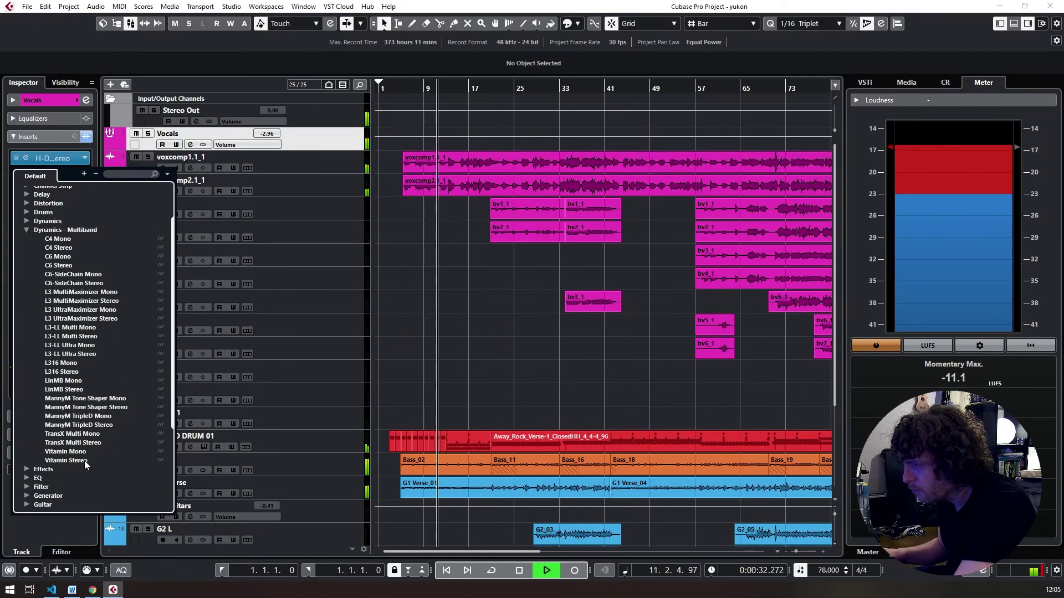
{"action": "left_click", "coordinate": [85, 460]}
{"action": "left_click", "coordinate": [308, 189]}
{"action": "left_click", "coordinate": [309, 234]}
- Replace Vitamin with Sibilance Stereo in the second Vocals insert and adjust its threshold and mode controls
{"action": "left_click", "coordinate": [84, 174]}
{"action": "left_click", "coordinate": [42, 260]}
{"action": "scroll", "coordinate": [84, 332], "scroll_direction": "down", "scroll_amount": 5}
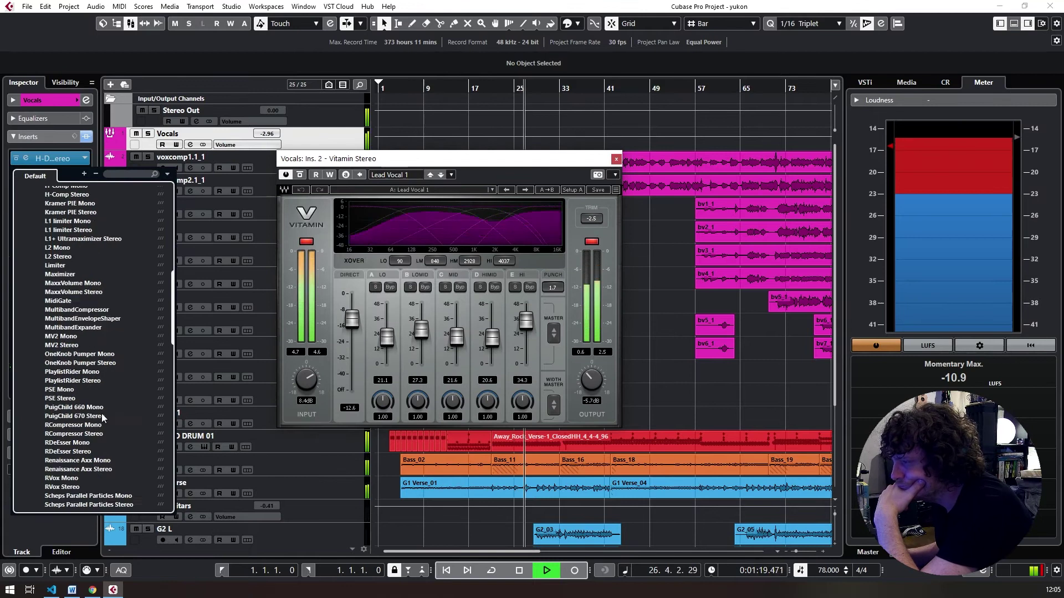
{"action": "left_click", "coordinate": [88, 460]}
{"action": "mouse_move", "coordinate": [440, 372]}
{"action": "left_mouse_down"}
{"action": "mouse_move", "coordinate": [440, 344]}
{"action": "mouse_move", "coordinate": [441, 364]}
{"action": "left_mouse_up"}
{"action": "left_click_drag", "start_coordinate": [532, 350], "coordinate": [532, 366]}
{"action": "left_click_drag", "start_coordinate": [496, 326], "coordinate": [498, 330]}
- Move the last Vocals insert down one slot and add TR5 Classic Multi Band Limiter in the freed third slot
{"action": "left_click_drag", "start_coordinate": [50, 189], "coordinate": [50, 205]}
{"action": "left_click", "coordinate": [50, 190]}
{"action": "type", "text": "tr5"}
{"action": "left_click", "coordinate": [83, 344]}
- Load the limiter's Vocal Comp preset, reset one of its knobs and close the open plug-in windows
{"action": "left_click", "coordinate": [345, 154]}
{"action": "left_click", "coordinate": [329, 264]}
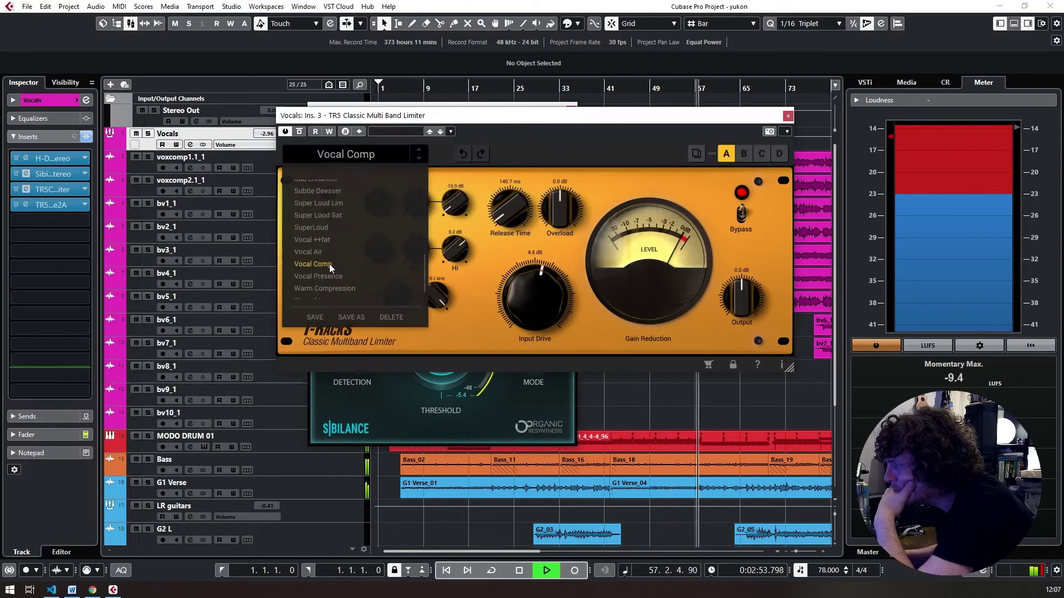
{"action": "left_click", "coordinate": [346, 154]}
{"action": "double_click", "coordinate": [415, 204]}
{"action": "left_click", "coordinate": [788, 116]}
{"action": "left_click", "coordinate": [570, 108]}
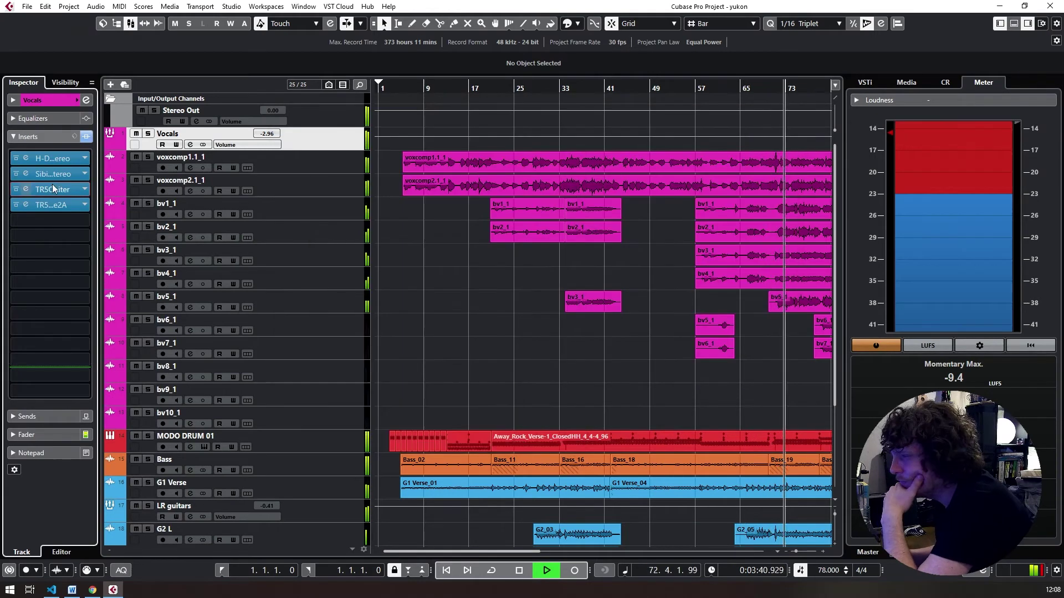
- Check the last Vocals insert and lower the Vocals group fader to -3.84 dB
{"action": "left_click", "coordinate": [50, 205]}
{"action": "left_click", "coordinate": [863, 182]}
{"action": "left_click", "coordinate": [26, 434]}
{"action": "left_click_drag", "start_coordinate": [31, 271], "coordinate": [31, 276]}
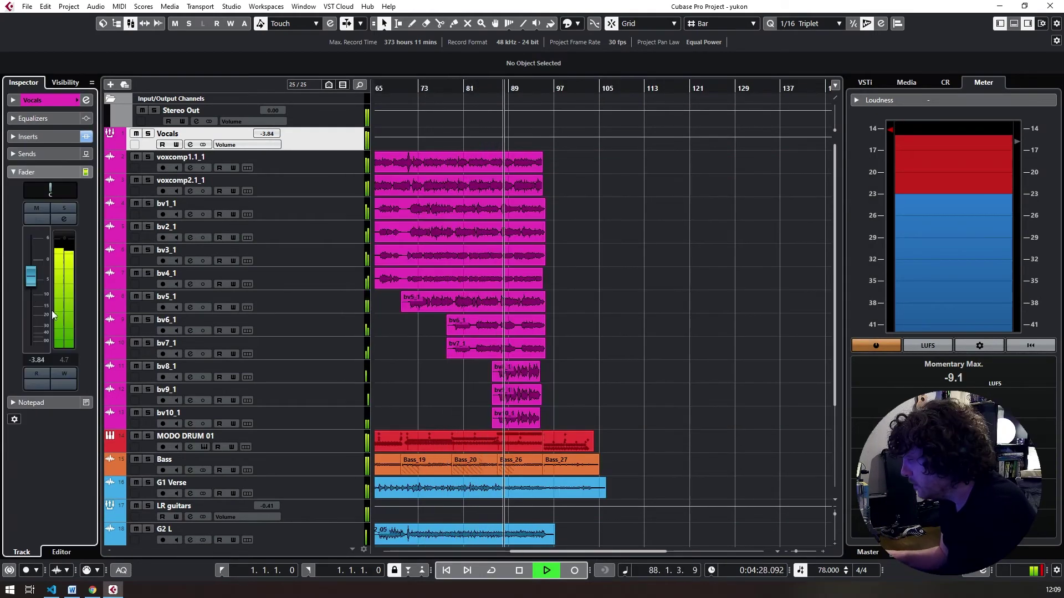
{"action": "left_click_drag", "start_coordinate": [422, 87], "coordinate": [404, 90]}
- Stop playback near bar 6, select the voxcomp1.1_1 clip and open the Audio Alignment Panel
{"action": "left_click", "coordinate": [266, 6]}
{"action": "left_click", "coordinate": [462, 55]}
{"action": "key", "text": "space"}
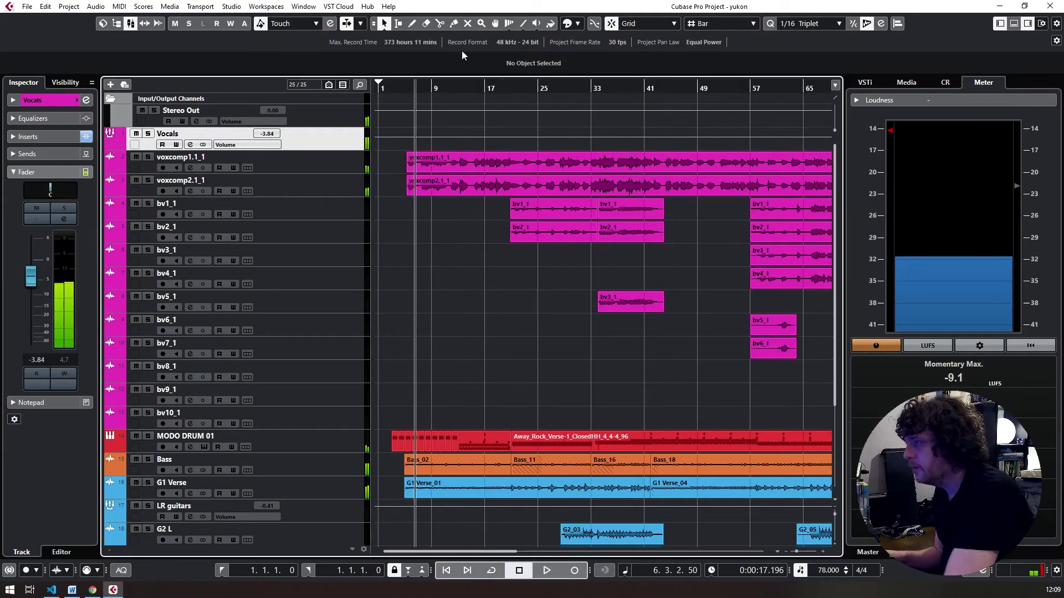
{"action": "left_click", "coordinate": [436, 166]}
{"action": "left_click", "coordinate": [232, 7]}
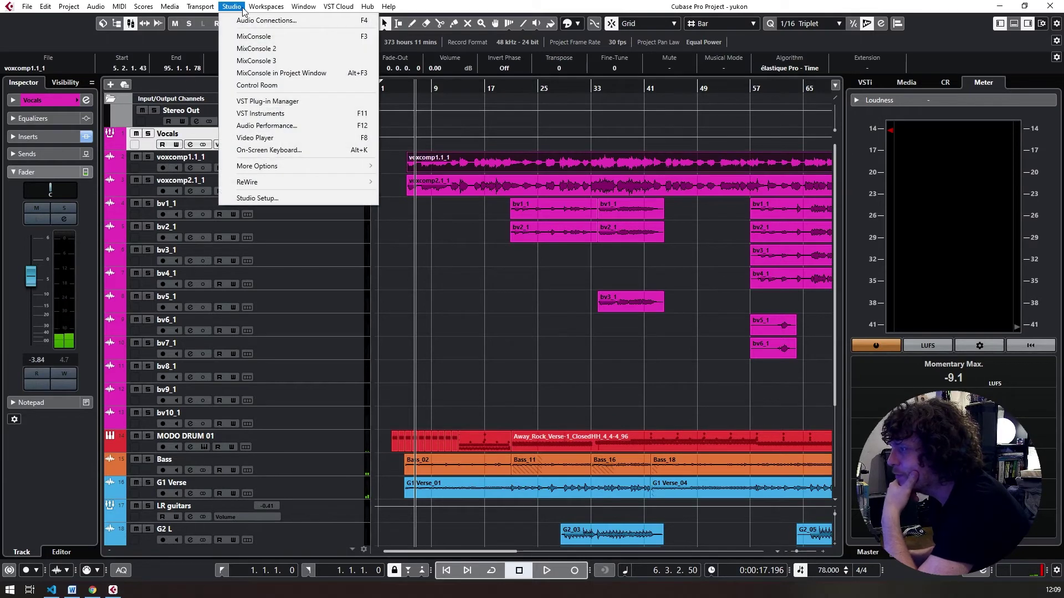
{"action": "mouse_move", "coordinate": [299, 7]}
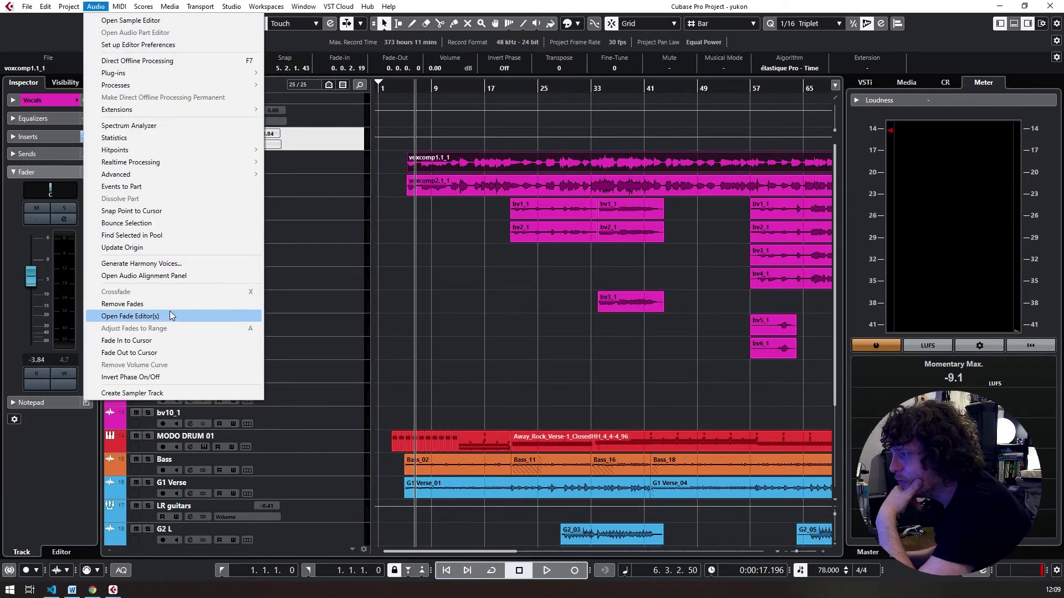
{"action": "left_click", "coordinate": [172, 276]}
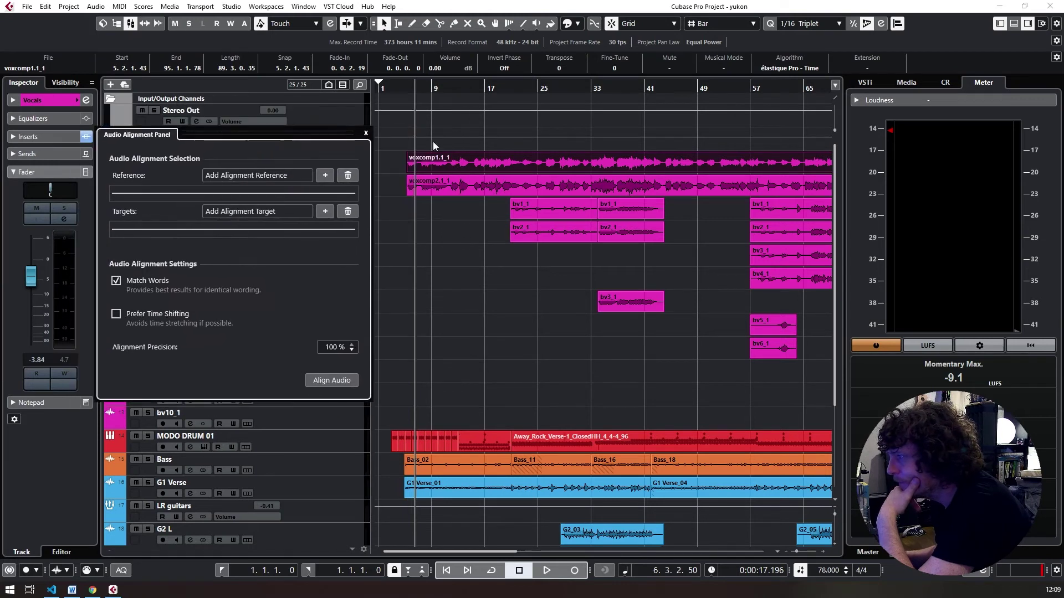
- Assign voxcomp1.1_1 as the alignment reference and voxcomp2.1_1 as the alignment target
{"action": "left_click", "coordinate": [327, 176]}
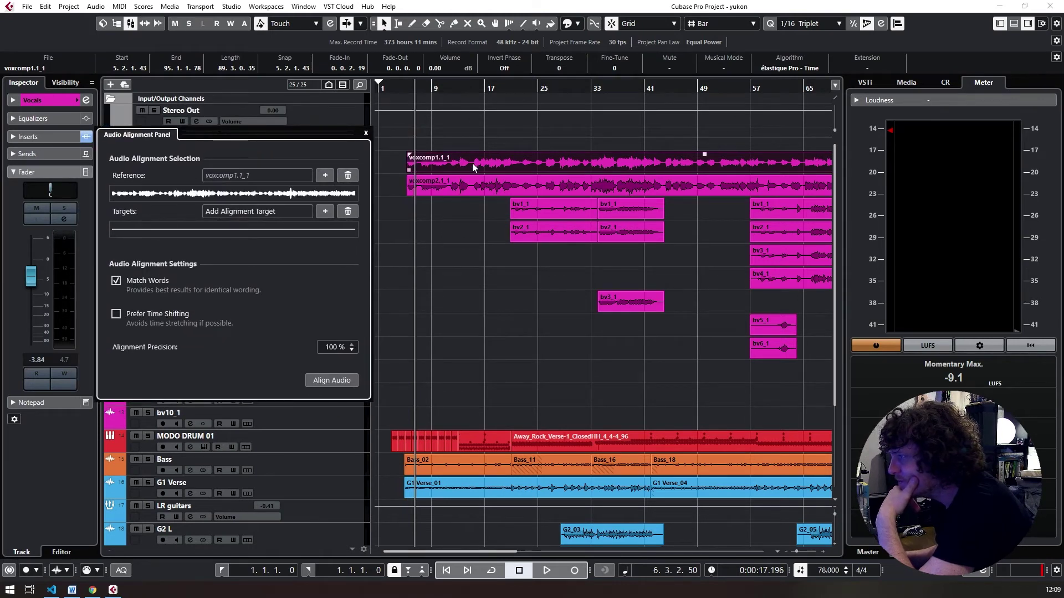
{"action": "left_click", "coordinate": [462, 186]}
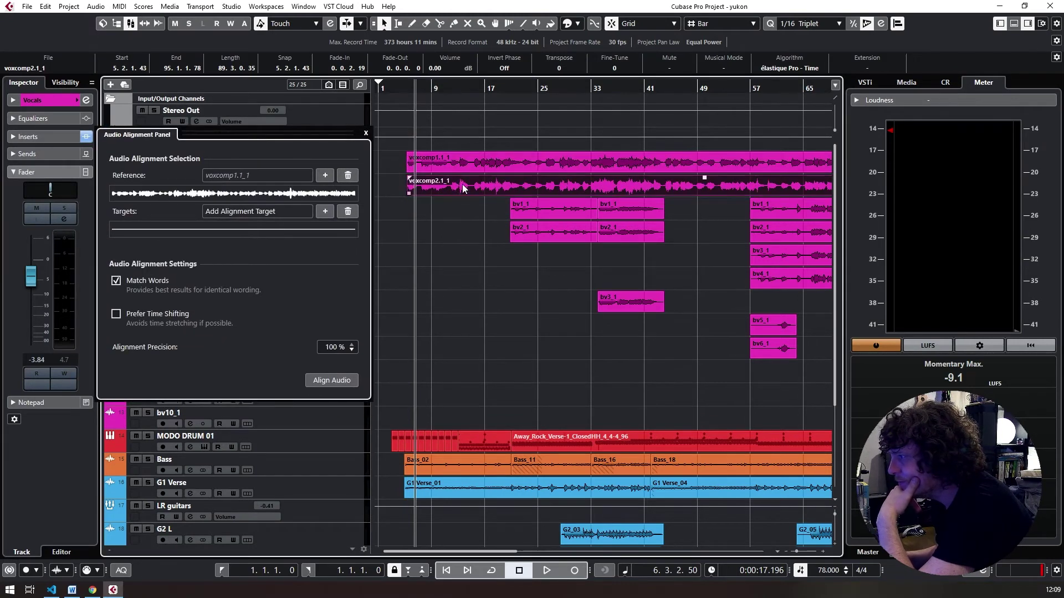
{"action": "left_click", "coordinate": [328, 211]}
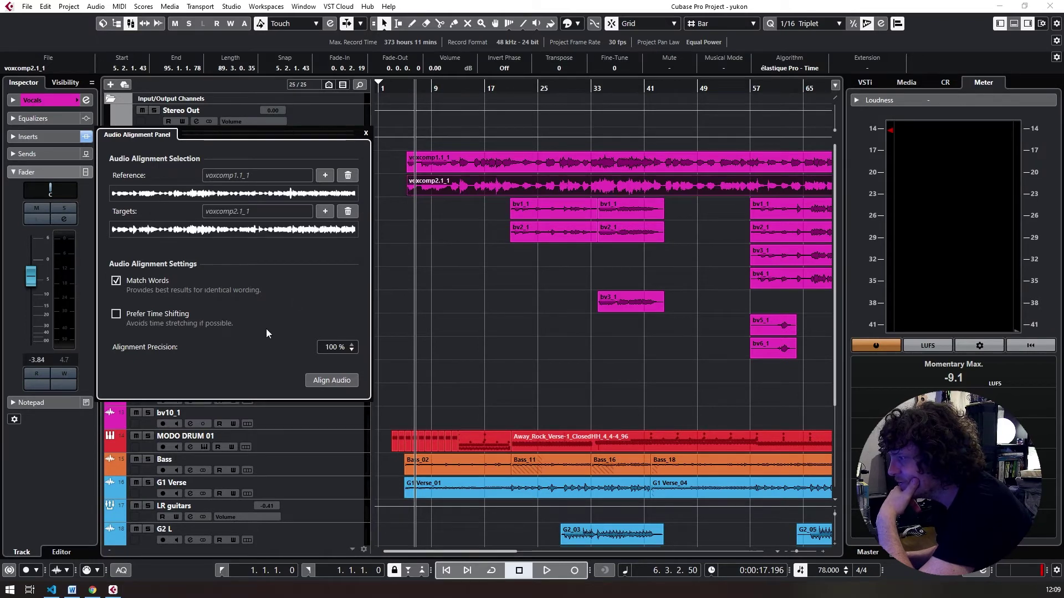
- Set the alignment precision to 100 % with Match Words enabled and align voxcomp2.1_1 to the reference vocal
{"action": "scroll", "coordinate": [336, 350], "scroll_direction": "down", "scroll_amount": 4}
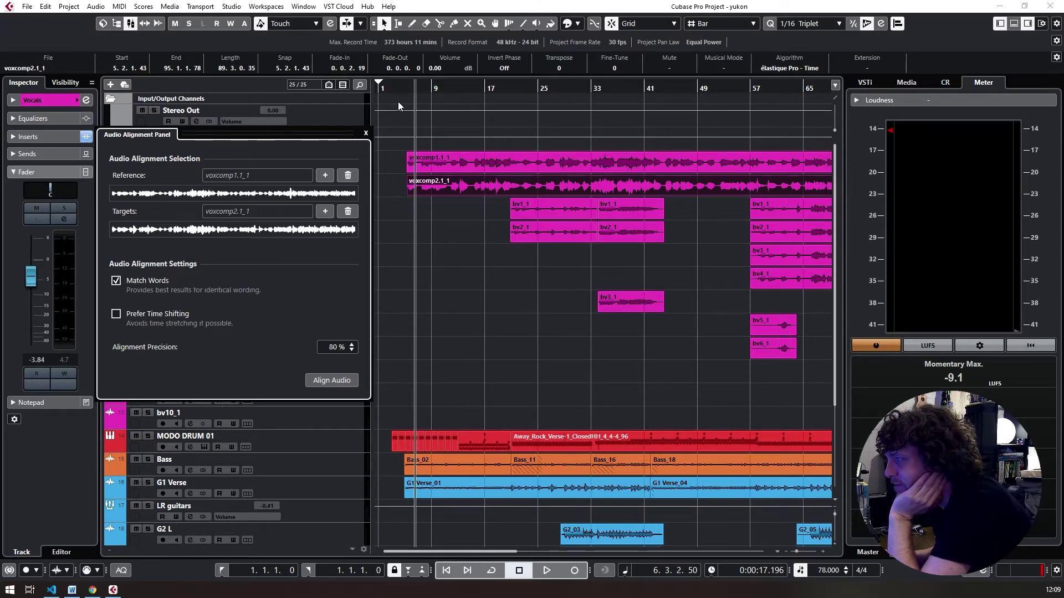
{"action": "key", "text": "space"}
{"action": "left_click_drag", "start_coordinate": [796, 552], "coordinate": [802, 551]}
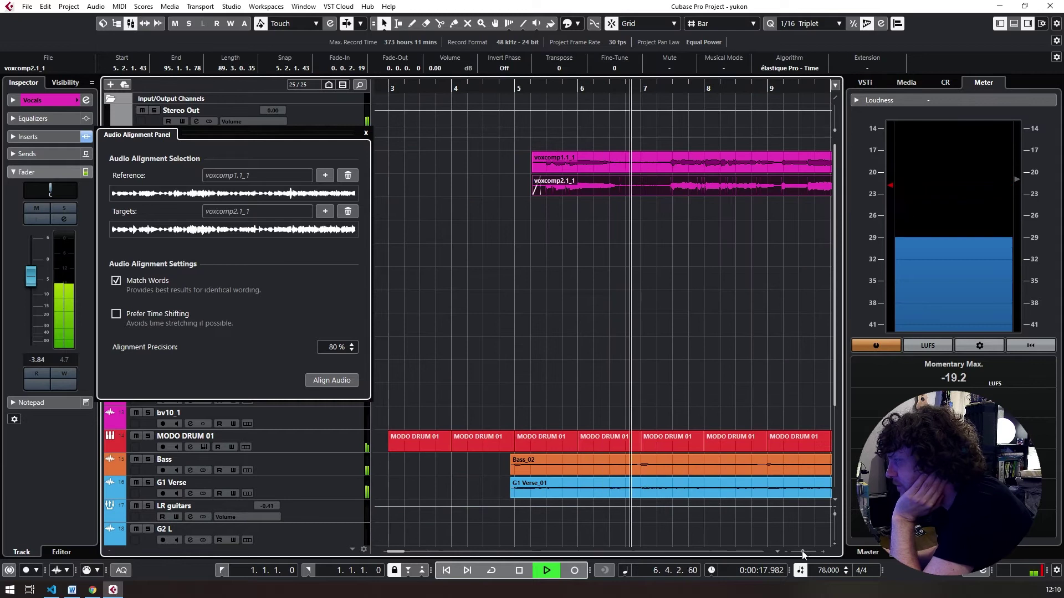
{"action": "left_click", "coordinate": [336, 347]}
{"action": "type", "text": "100"}
{"action": "key", "text": "Return"}
{"action": "left_click", "coordinate": [322, 381]}
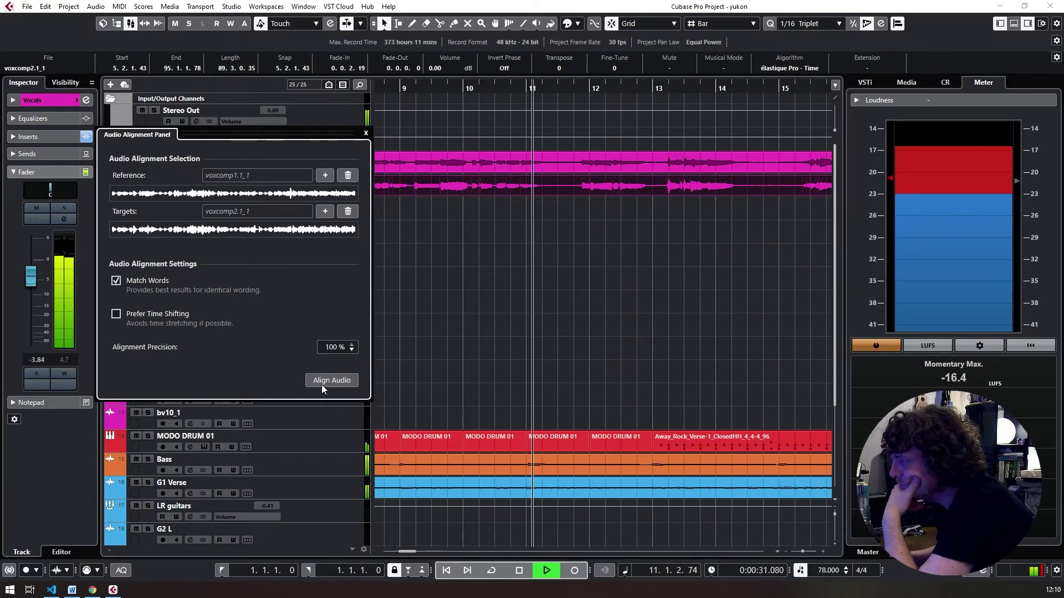
{"action": "left_click", "coordinate": [319, 382]}
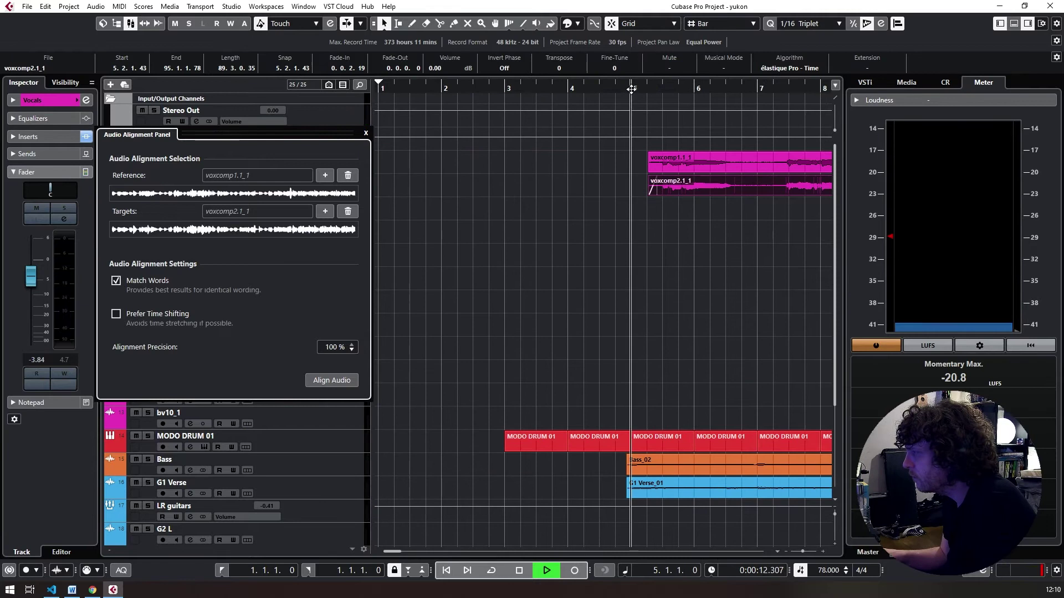
- Close the Audio Alignment Panel and audition the aligned lead vocals, soloing voxcomp2.1_1 and opening its clip for inspection
{"action": "left_click", "coordinate": [365, 133]}
{"action": "left_click", "coordinate": [402, 89]}
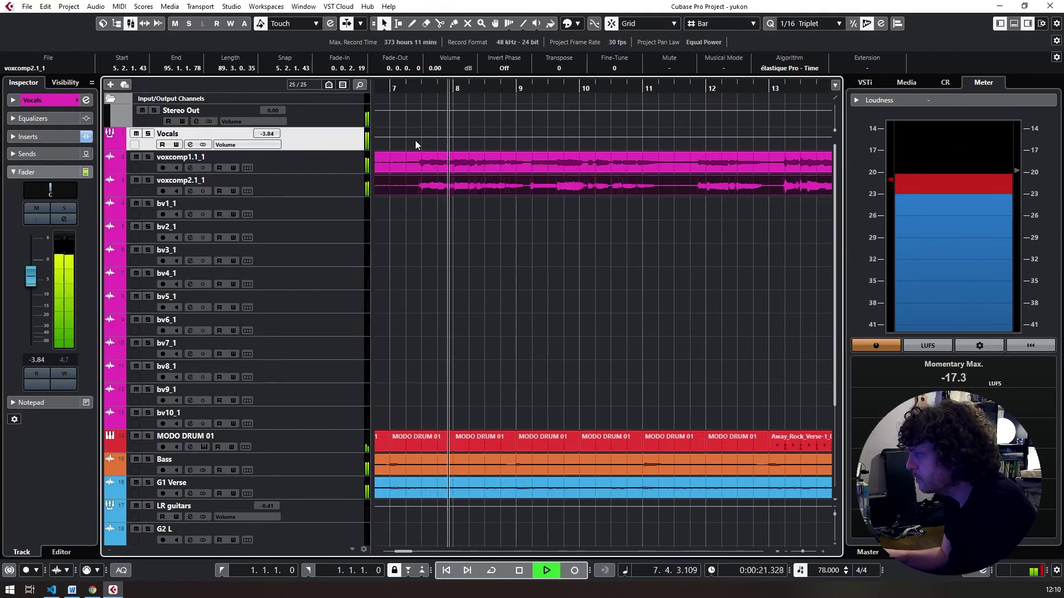
{"action": "scroll", "coordinate": [415, 145], "scroll_direction": "left", "scroll_amount": 3}
{"action": "left_click", "coordinate": [561, 89]}
{"action": "left_click", "coordinate": [147, 180]}
{"action": "double_click", "coordinate": [582, 186]}
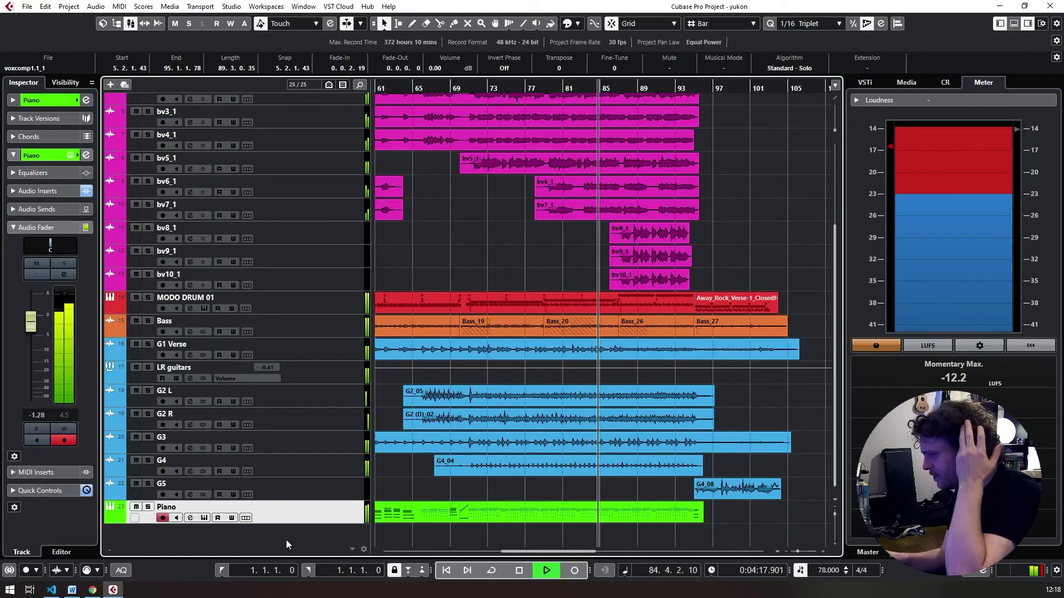
- Add a Hammond B-3X instrument track below Piano and record its organ part up to about bar 105
{"action": "double_click", "coordinate": [286, 540]}
{"action": "left_click", "coordinate": [487, 401]}
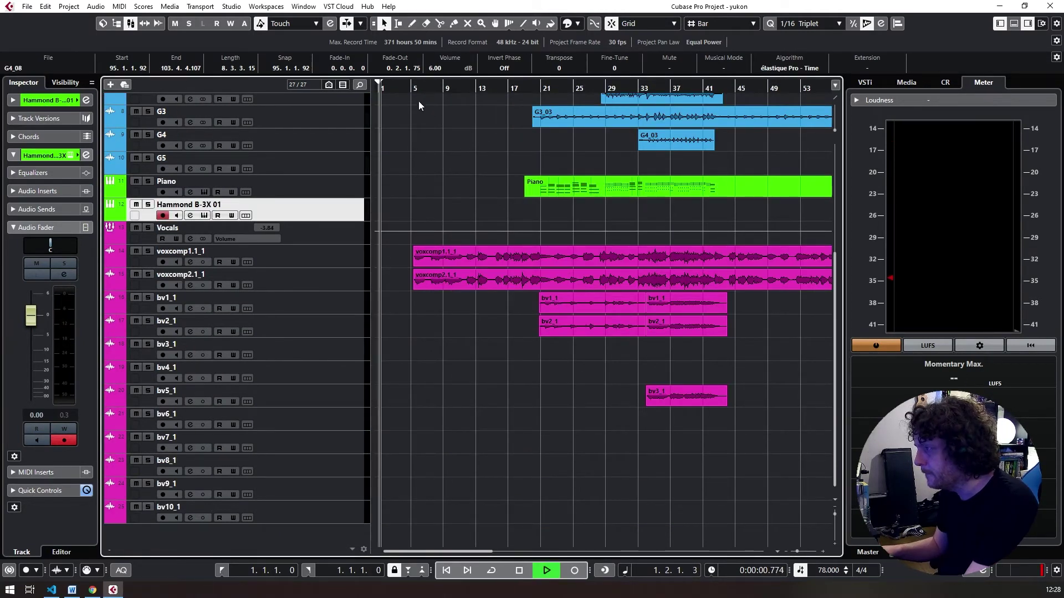
{"action": "left_click_drag", "start_coordinate": [416, 89], "coordinate": [460, 92]}
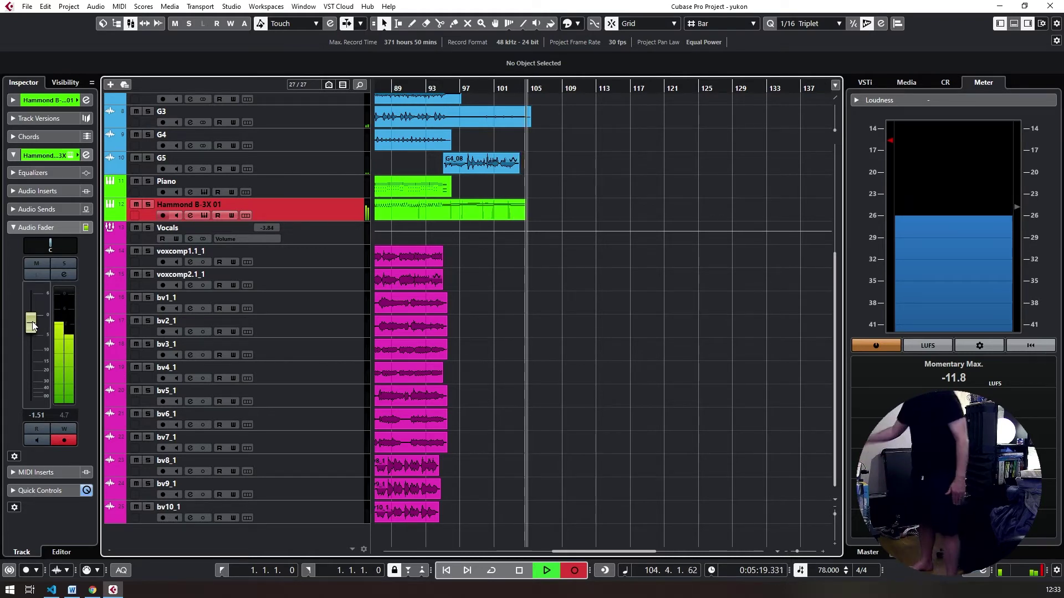
{"action": "key", "text": "space"}
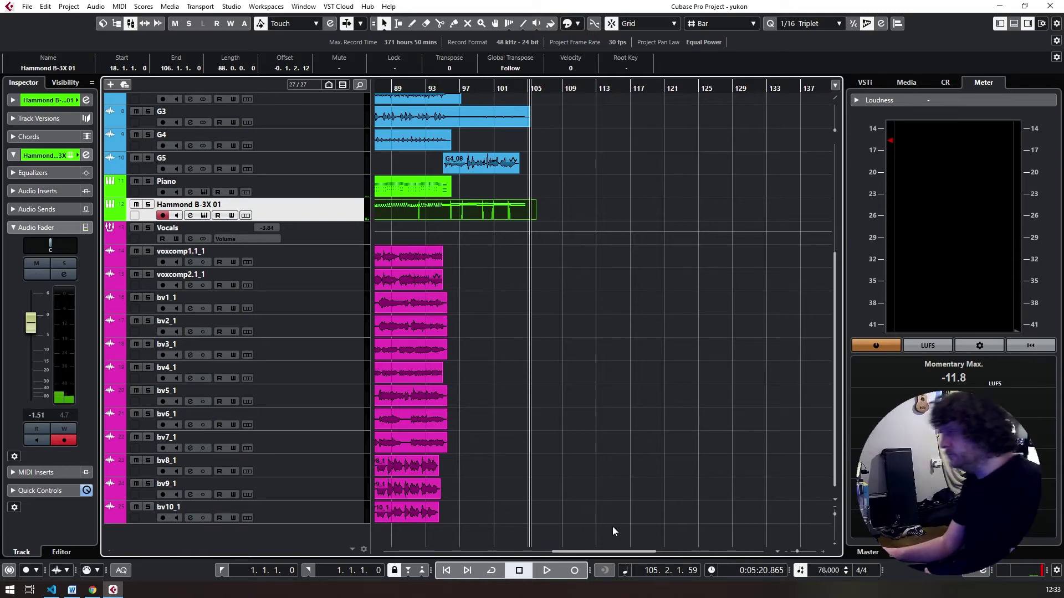
- Open the recorded Hammond B-3X part in the Key Editor and examine its notes up close
{"action": "left_click_drag", "start_coordinate": [614, 553], "coordinate": [468, 556]}
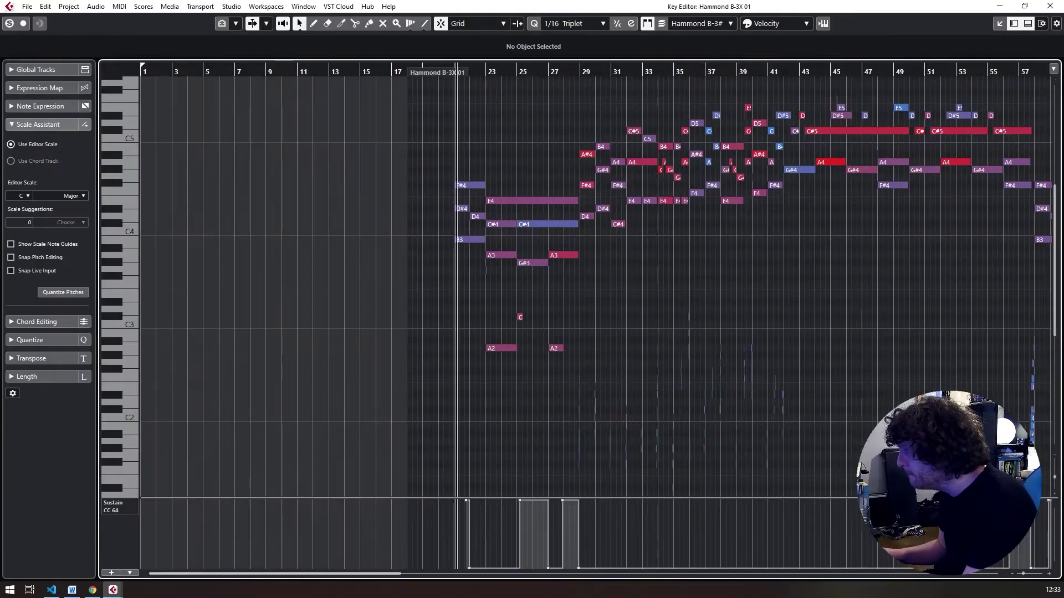
{"action": "key", "text": "h"}
{"action": "key", "text": "h"}
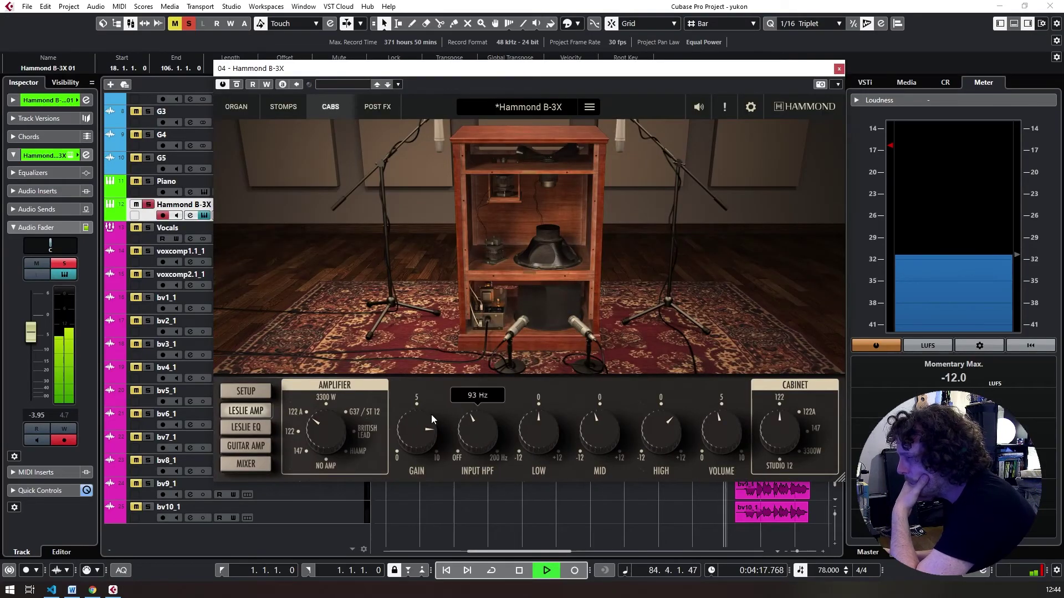
- In the Hammond B-3X's post effects, raise the Limiter 76 input and set its output to -10 dB
{"action": "left_click", "coordinate": [265, 466]}
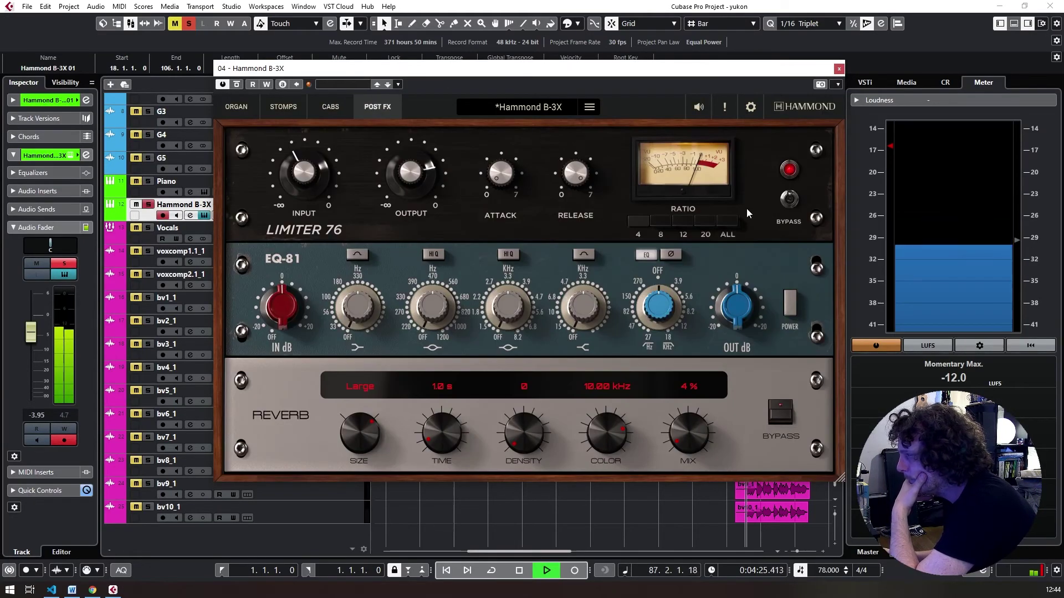
{"action": "mouse_move", "coordinate": [578, 177]}
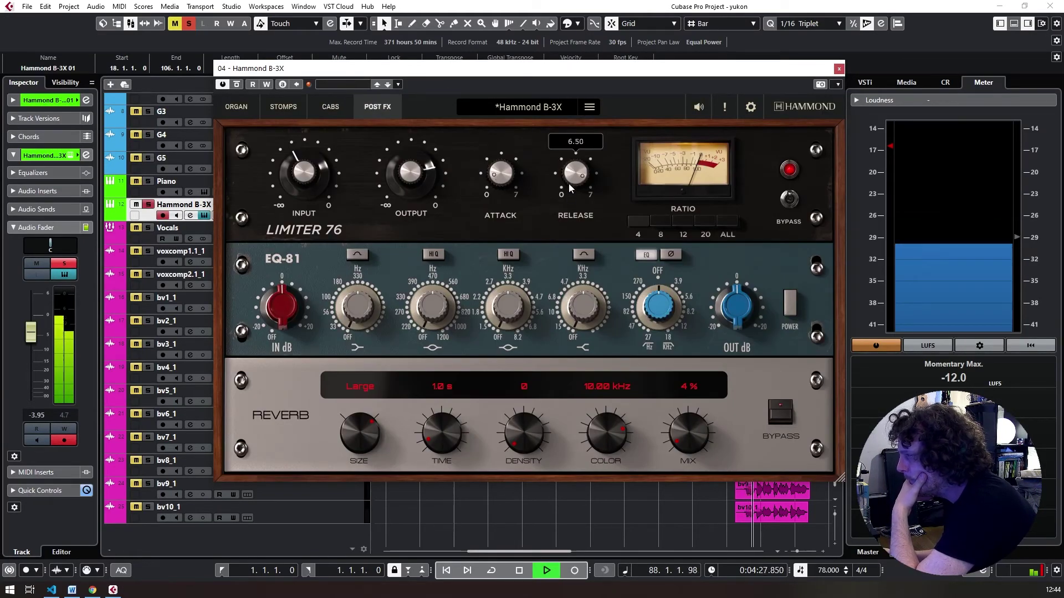
{"action": "left_click_drag", "start_coordinate": [304, 173], "coordinate": [308, 161]}
{"action": "left_click_drag", "start_coordinate": [410, 171], "coordinate": [411, 180]}
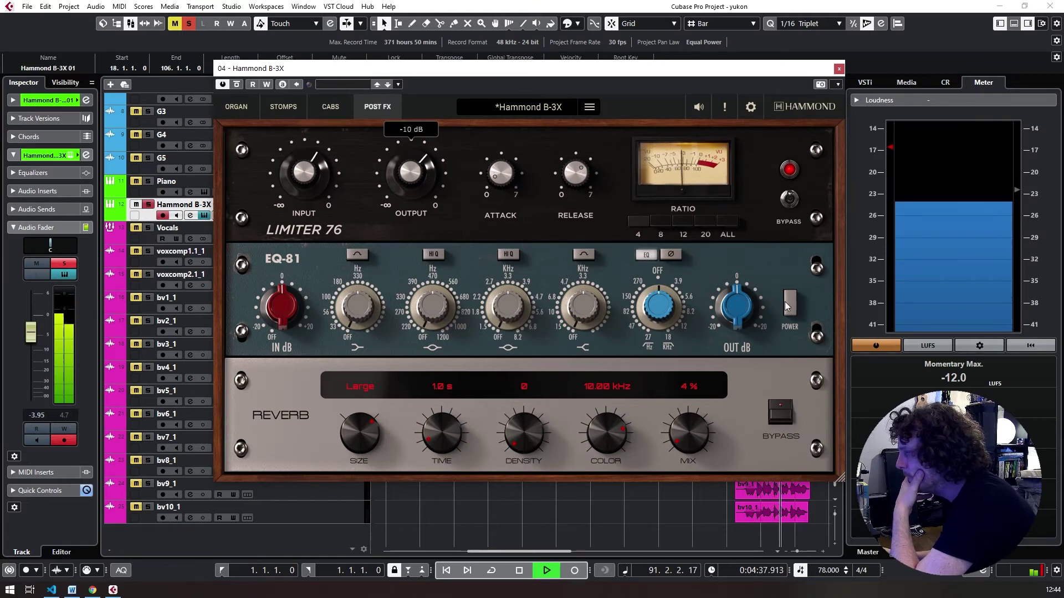
- Switch on the Hammond's EQ-81, raise its input gain and adjust the two mid bands and the high band
{"action": "left_click", "coordinate": [789, 303]}
{"action": "left_click_drag", "start_coordinate": [281, 305], "coordinate": [276, 285]}
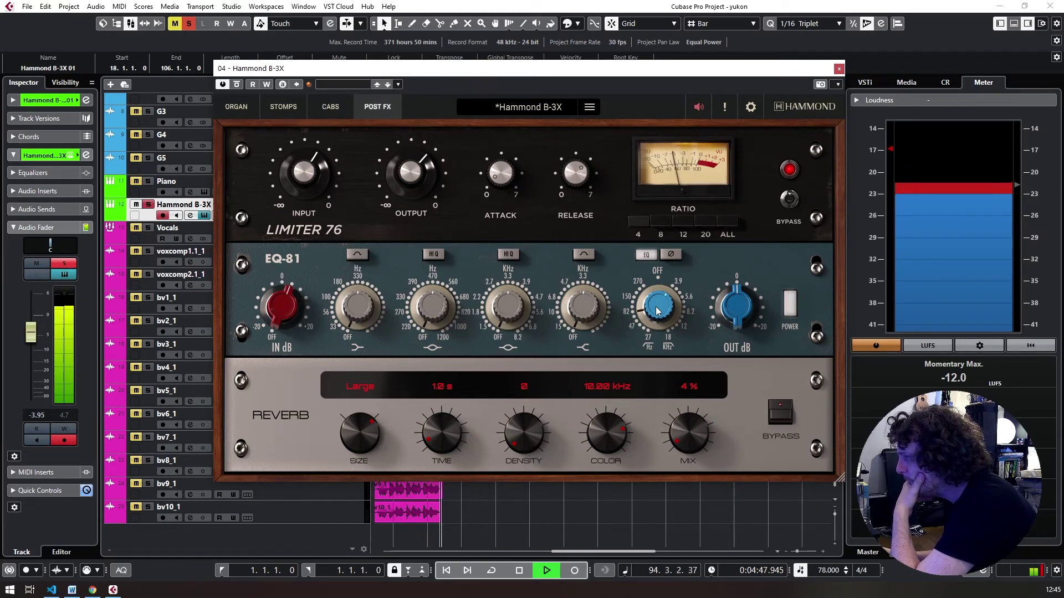
{"action": "left_click_drag", "start_coordinate": [499, 330], "coordinate": [493, 300]}
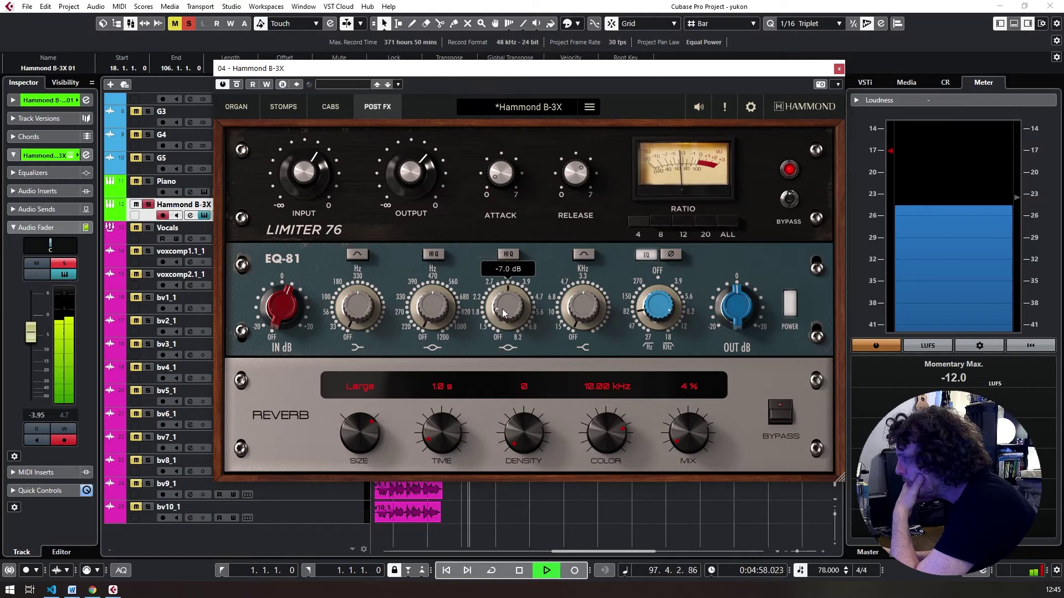
{"action": "left_click_drag", "start_coordinate": [570, 321], "coordinate": [570, 312]}
{"action": "left_click_drag", "start_coordinate": [420, 331], "coordinate": [418, 319]}
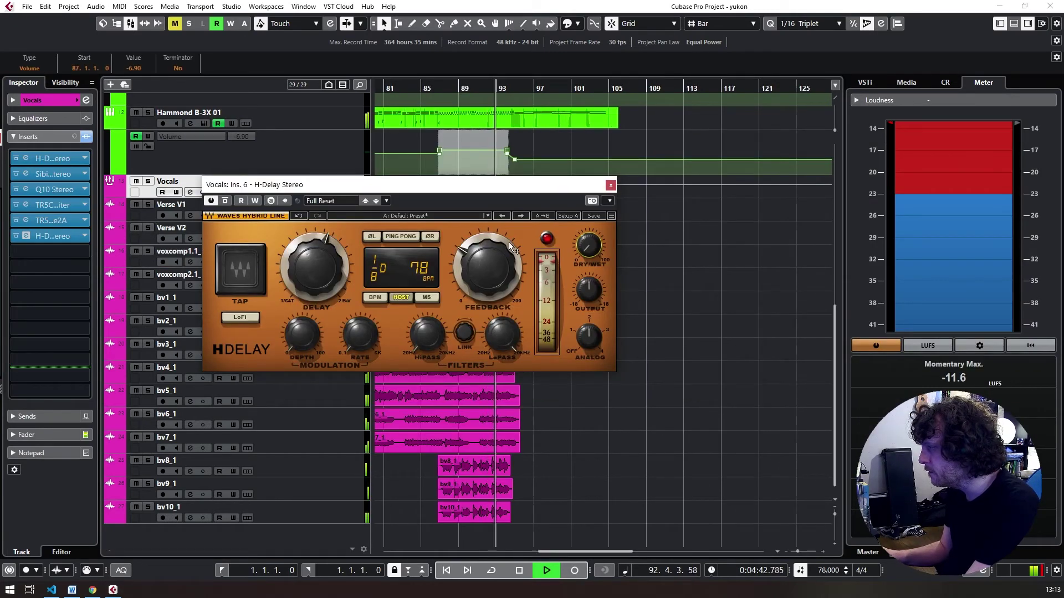
- Set the Vocals group's H-Delay to a 1/4 delay time with dry/wet at 67 and replay the vocal ending
{"action": "mouse_move", "coordinate": [586, 290]}
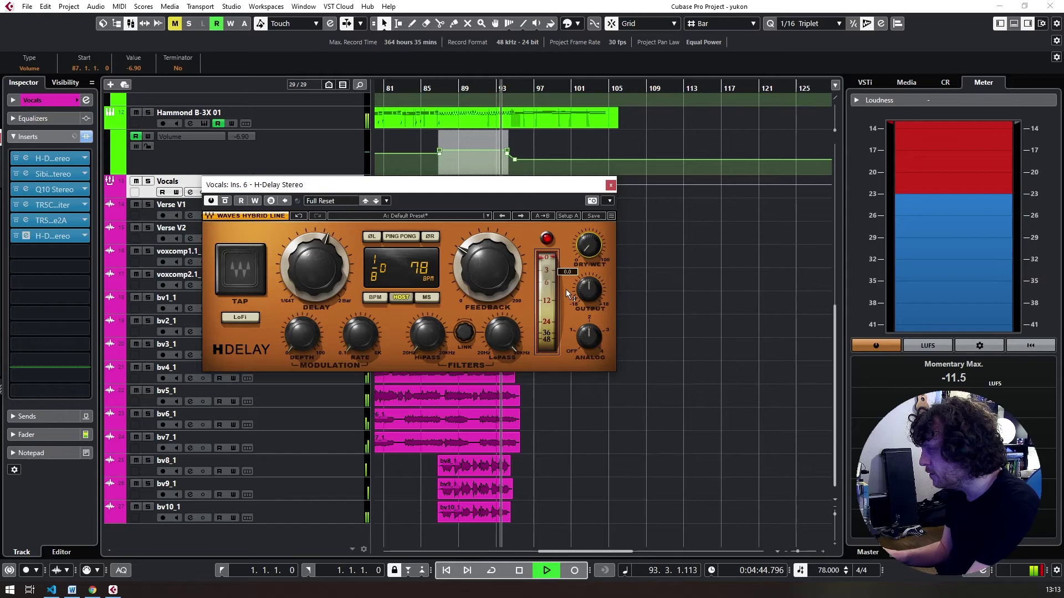
{"action": "left_click_drag", "start_coordinate": [304, 277], "coordinate": [303, 255]}
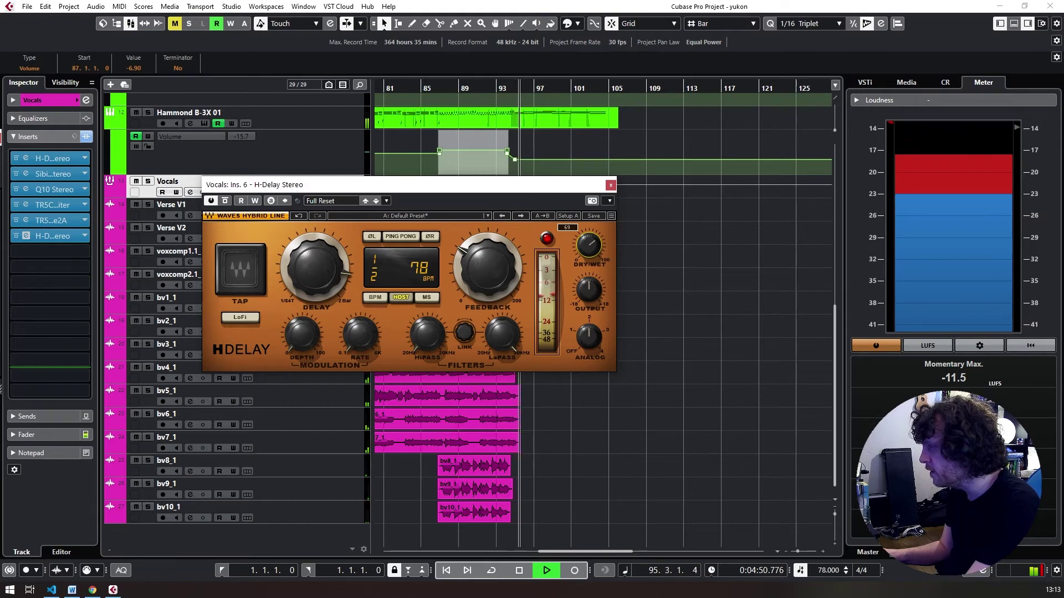
{"action": "left_click", "coordinate": [498, 83]}
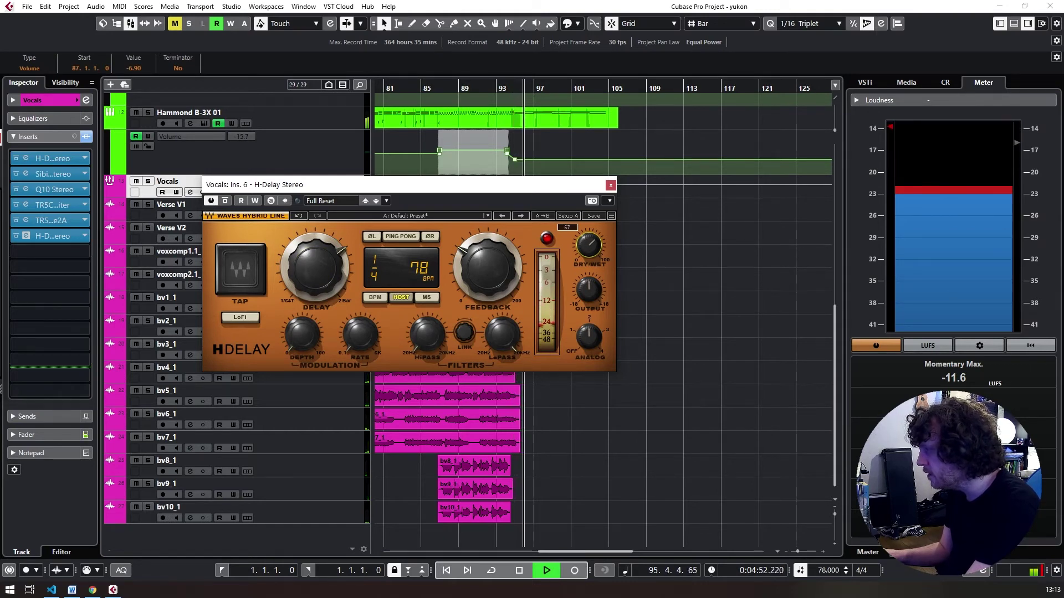
{"action": "left_click", "coordinate": [491, 88]}
- Write automation for the H-Delay's feedback and dry/wet over the end of the vocals, and turn off automation writing
{"action": "left_click", "coordinate": [255, 201]}
{"action": "left_click_drag", "start_coordinate": [485, 268], "coordinate": [484, 271]}
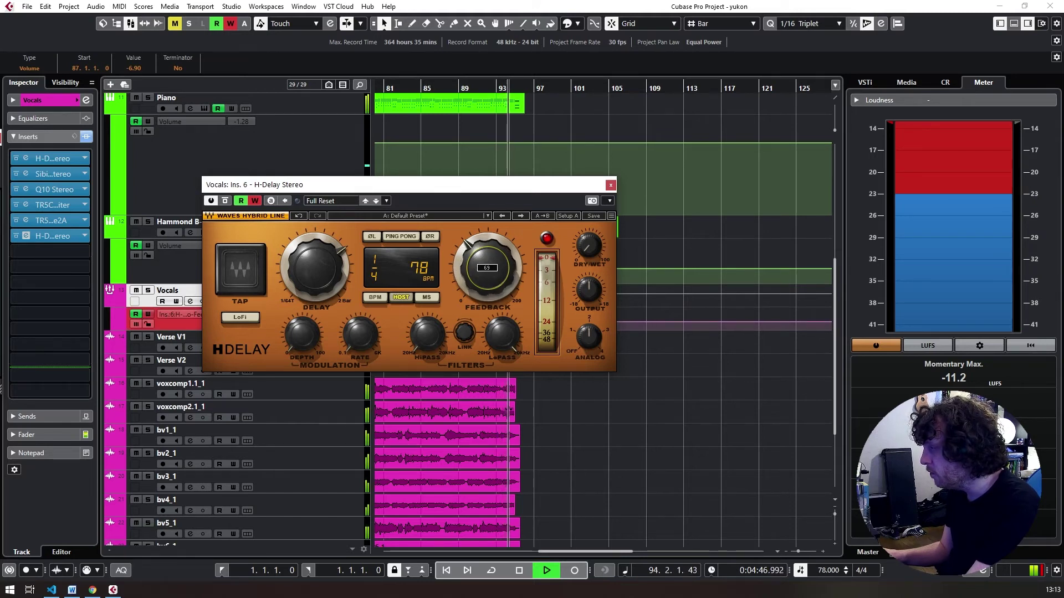
{"action": "left_click_drag", "start_coordinate": [487, 268], "coordinate": [486, 266]}
{"action": "mouse_move", "coordinate": [596, 244]}
{"action": "left_mouse_down"}
{"action": "mouse_move", "coordinate": [596, 234]}
{"action": "mouse_move", "coordinate": [589, 246]}
{"action": "left_mouse_up"}
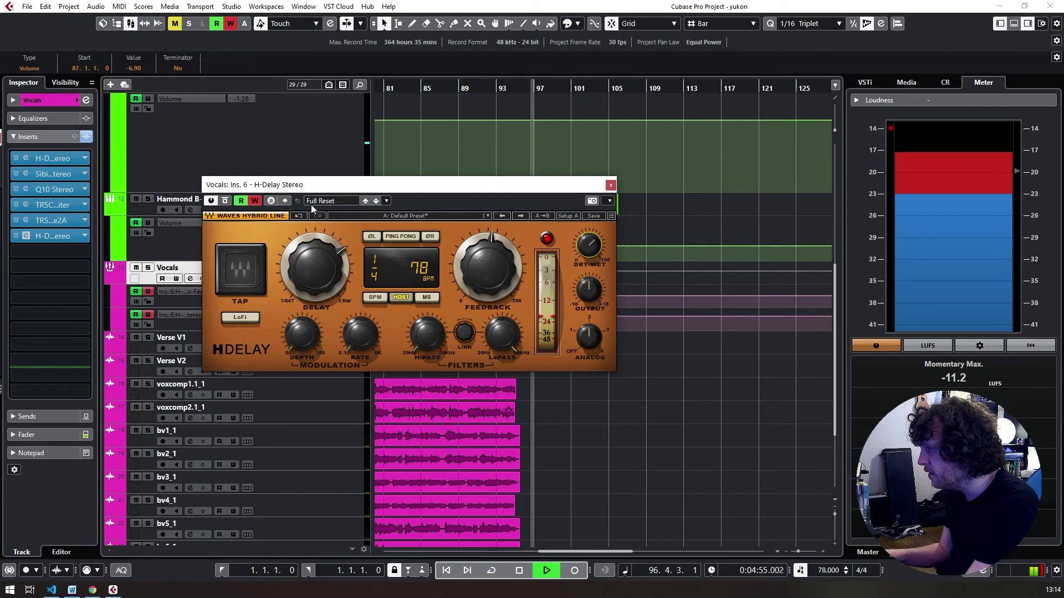
{"action": "left_click", "coordinate": [254, 202]}
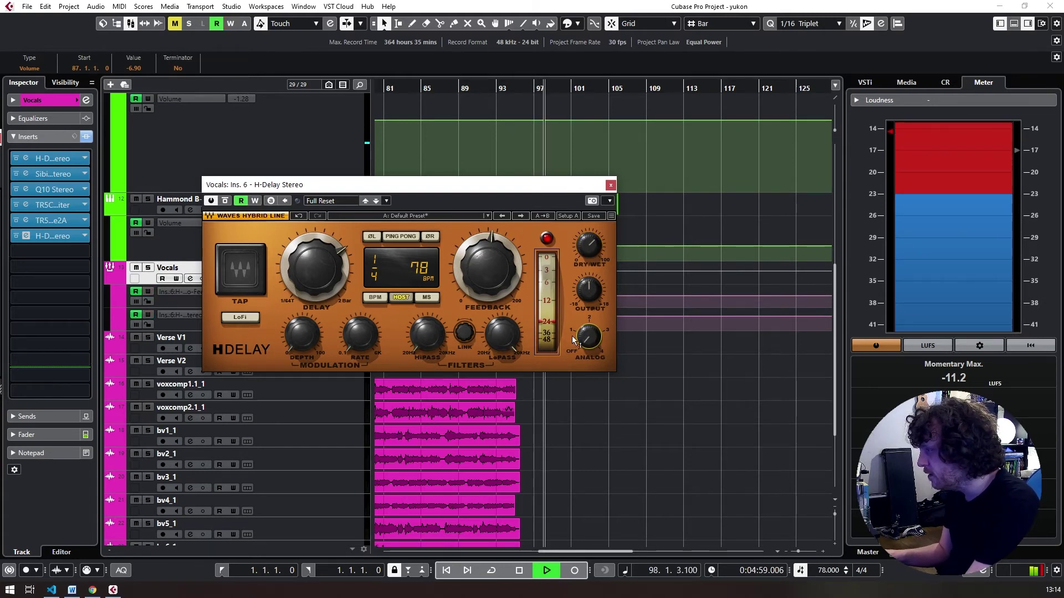
- Adjust the H-Delay's LoPass and HiPass filters and move its window clear of the automation lanes
{"action": "left_click_drag", "start_coordinate": [496, 332], "coordinate": [497, 351]}
{"action": "left_click_drag", "start_coordinate": [426, 334], "coordinate": [426, 345]}
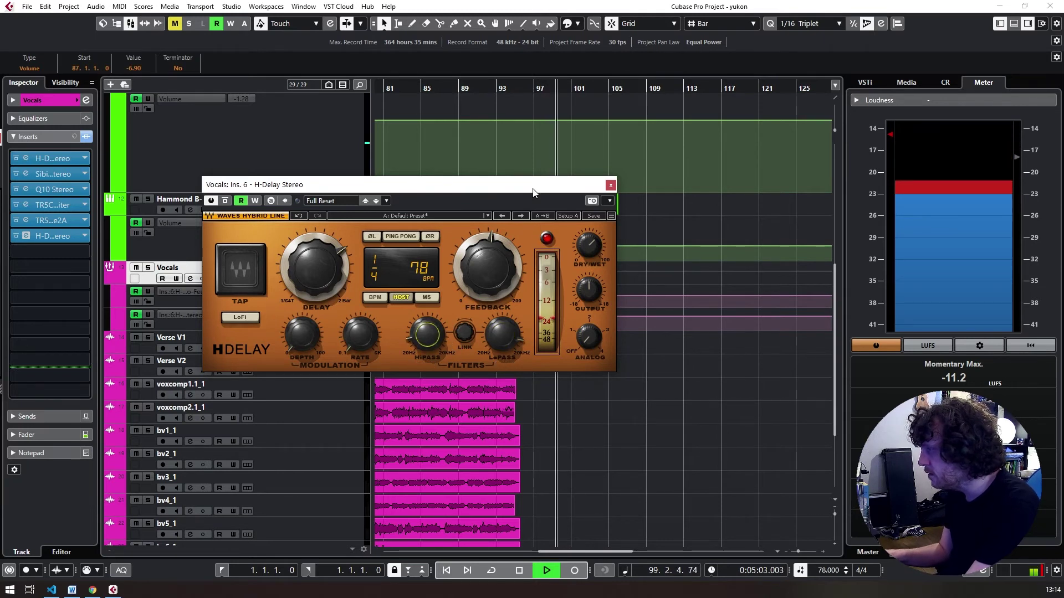
{"action": "left_click_drag", "start_coordinate": [532, 188], "coordinate": [475, 193]}
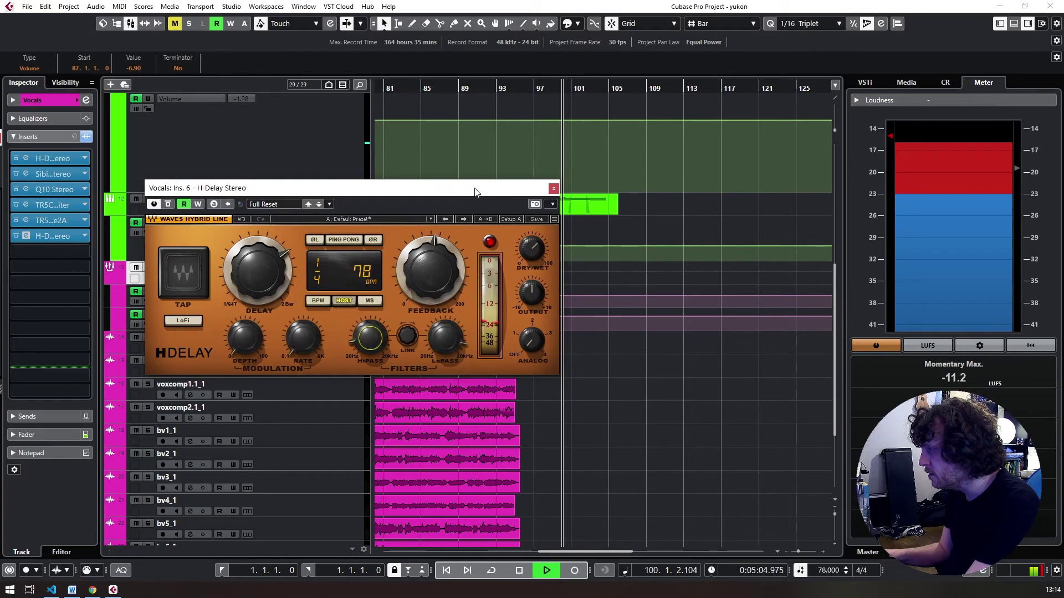
- Re-enable automation writing for the H-Delay and record a gradual feedback reduction up to about bar 104
{"action": "left_click", "coordinate": [197, 204]}
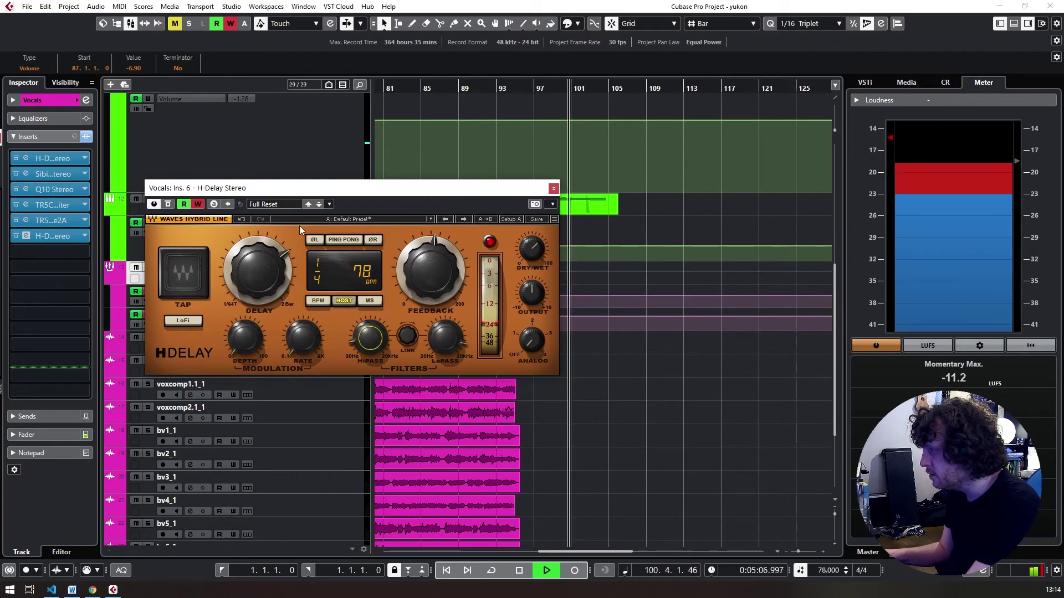
{"action": "left_click_drag", "start_coordinate": [425, 266], "coordinate": [425, 272]}
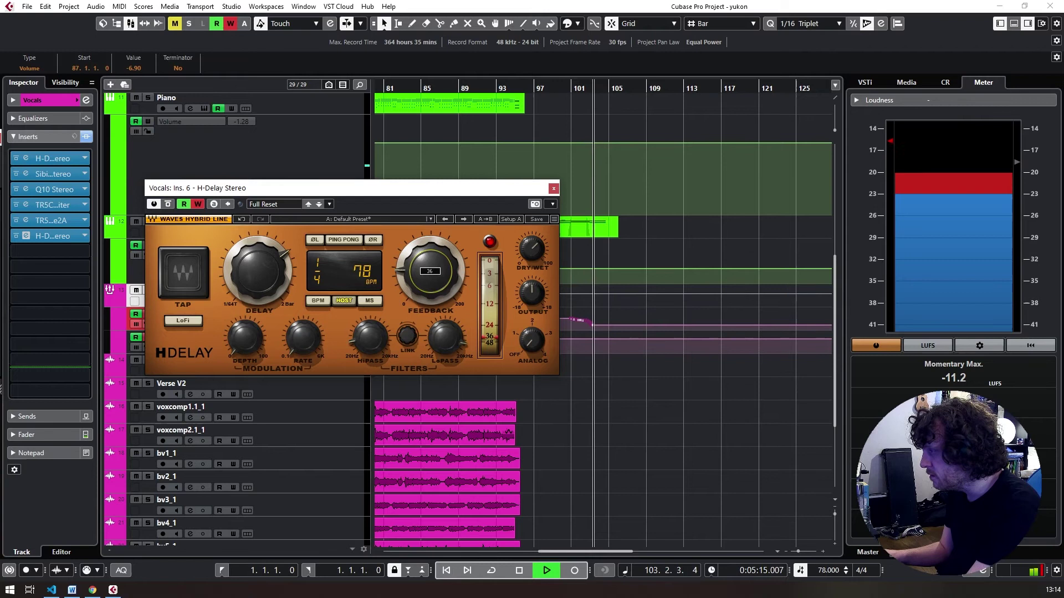
{"action": "left_click_drag", "start_coordinate": [430, 271], "coordinate": [430, 282]}
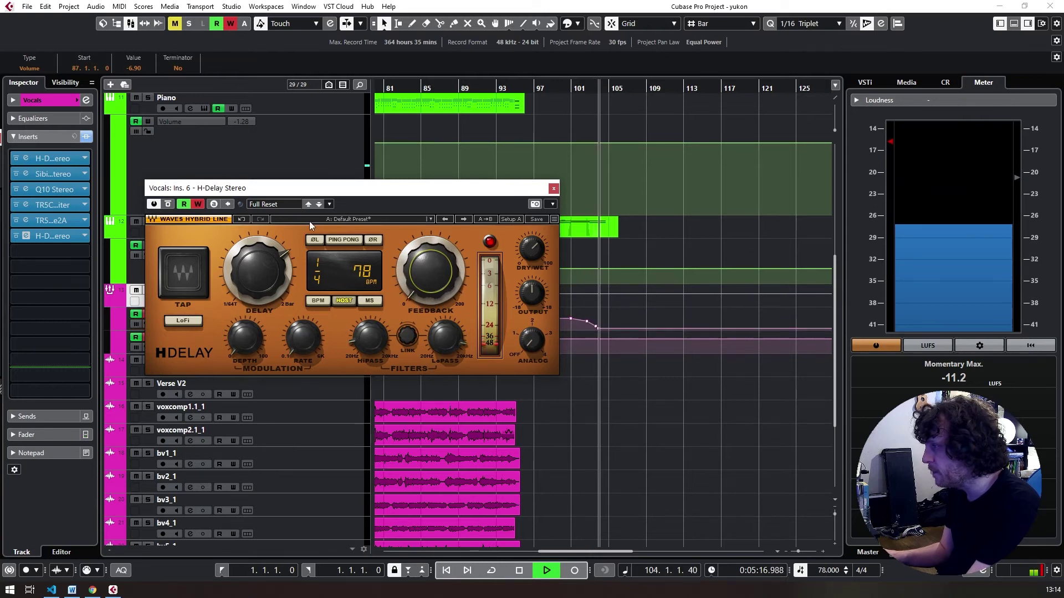
- Turn off automation writing for the Vocals group's H-Delay and close its window
{"action": "left_click", "coordinate": [199, 204]}
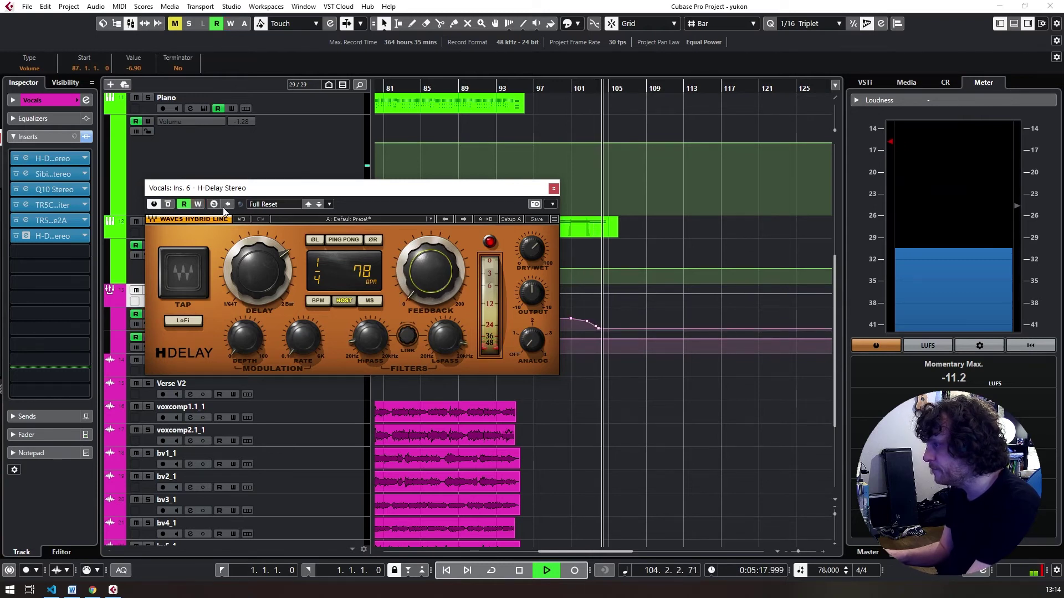
{"action": "left_click", "coordinate": [553, 188]}
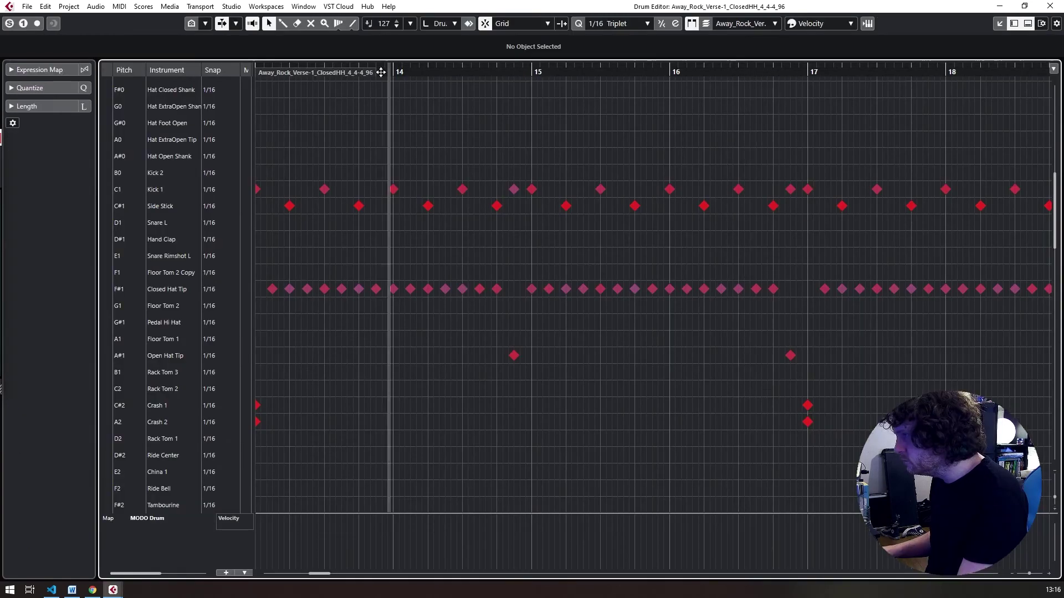
- Play the verse drum part from bar 13 and delete the Kick 1 note on beat 3 of that bar
{"action": "mouse_move", "coordinate": [288, 77]}
{"action": "left_mouse_down"}
{"action": "mouse_move", "coordinate": [246, 74]}
{"action": "mouse_move", "coordinate": [271, 76]}
{"action": "left_mouse_up"}
{"action": "key", "text": "space"}
{"action": "double_click", "coordinate": [410, 189]}
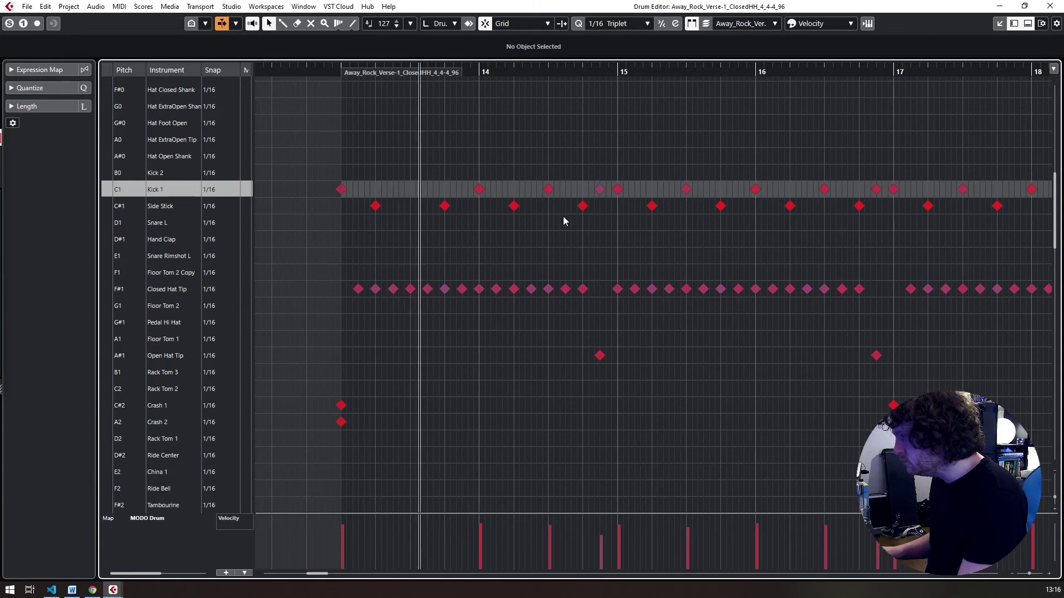
- Set the quantize grid to 1/8, add a Kick 1 note at 13.4.3 with velocity 98, and replay from bar 13
{"action": "left_click", "coordinate": [625, 25]}
{"action": "left_click", "coordinate": [624, 75]}
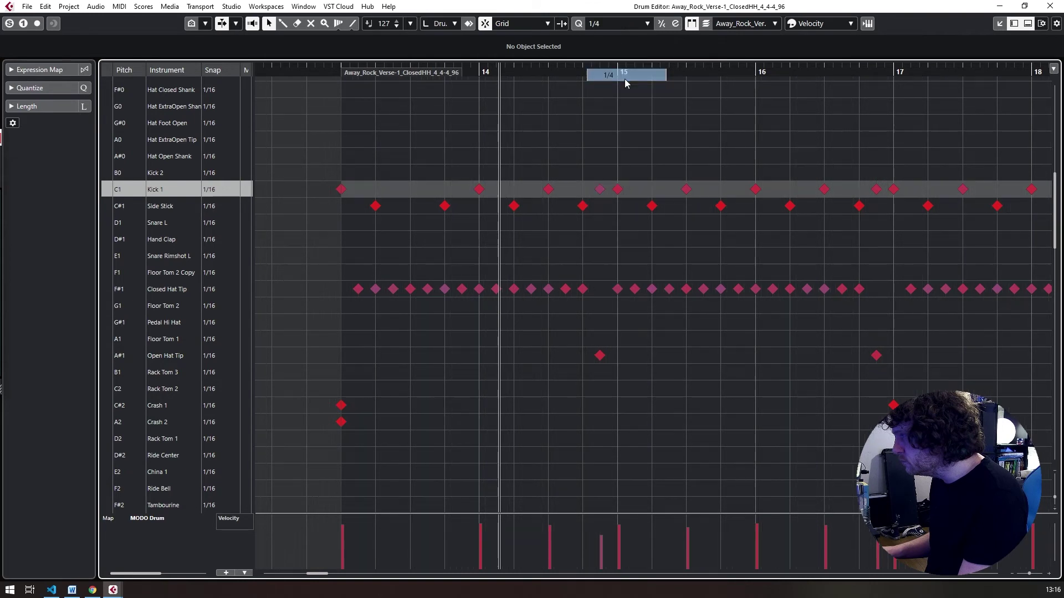
{"action": "left_click", "coordinate": [610, 24]}
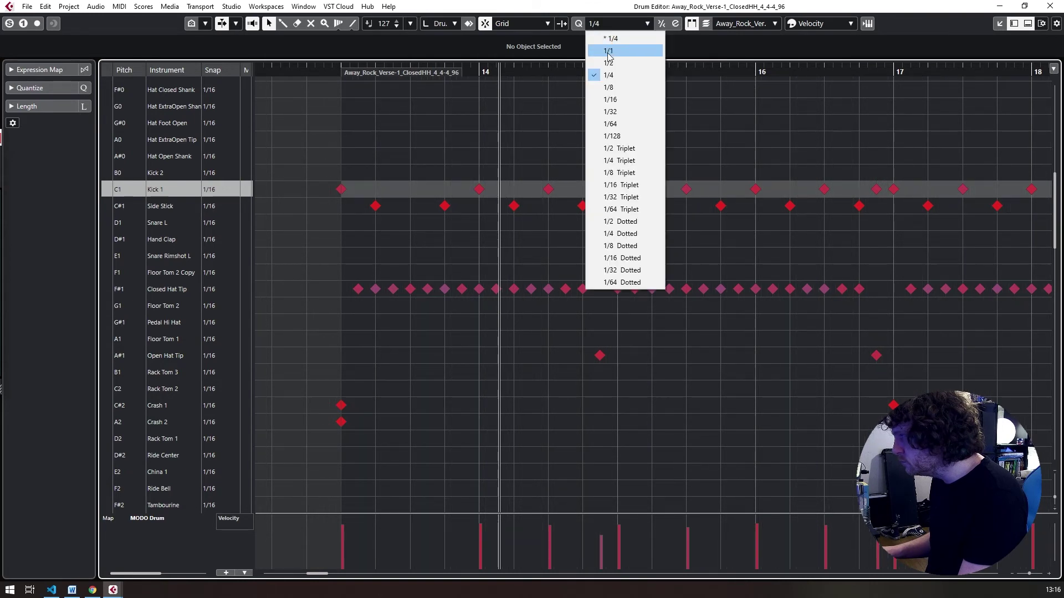
{"action": "left_click", "coordinate": [608, 88]}
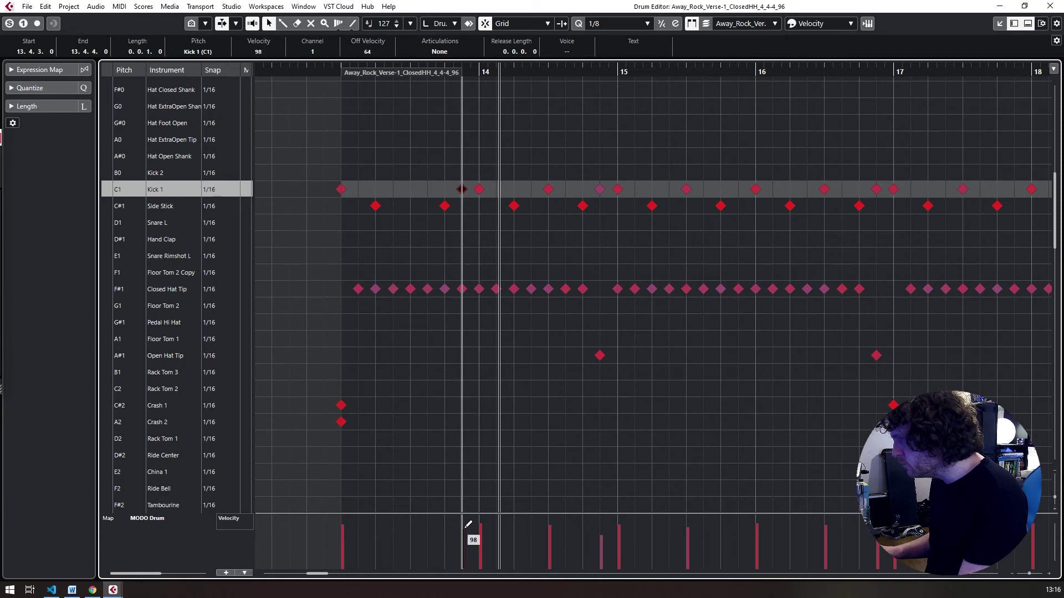
{"action": "left_click", "coordinate": [336, 70]}
{"action": "key", "text": "space"}
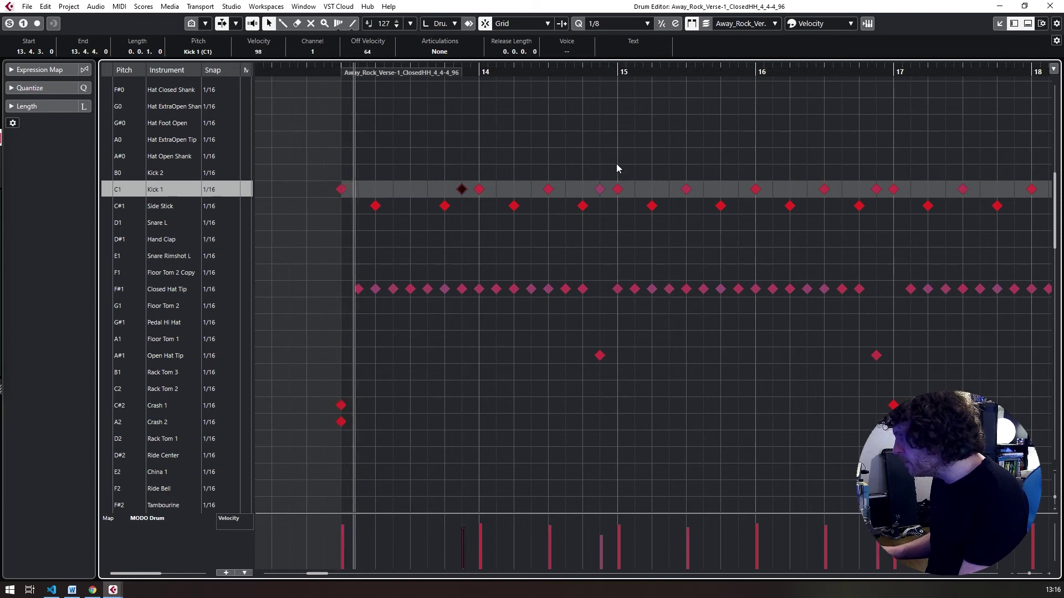
- Delete the beat-3 Kick 1 notes in bars 14 to 16 and place one at 15.4.3 with velocity 100
{"action": "double_click", "coordinate": [549, 189]}
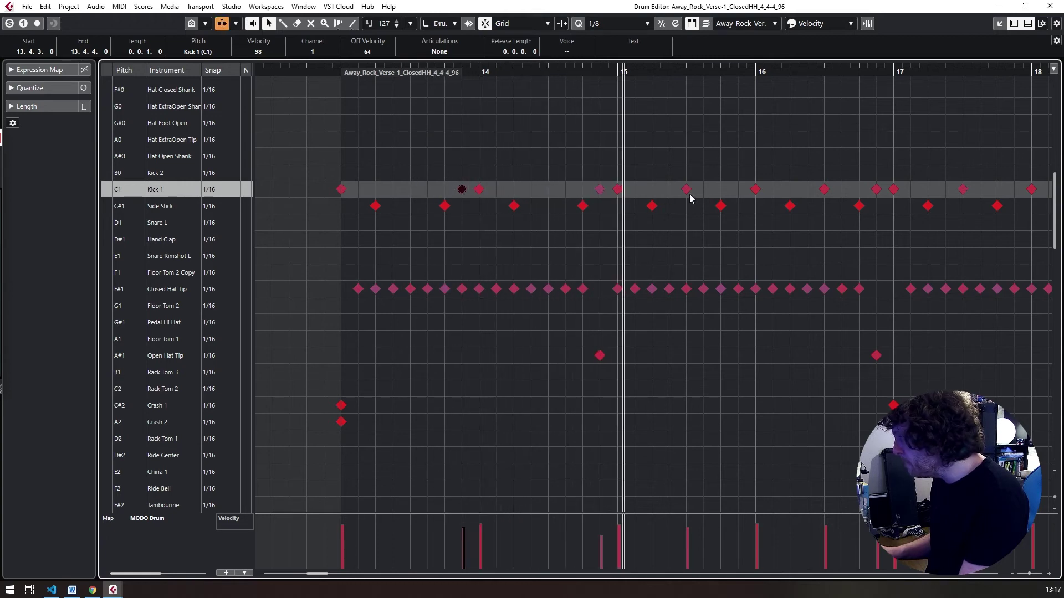
{"action": "left_click_drag", "start_coordinate": [687, 193], "coordinate": [737, 194]}
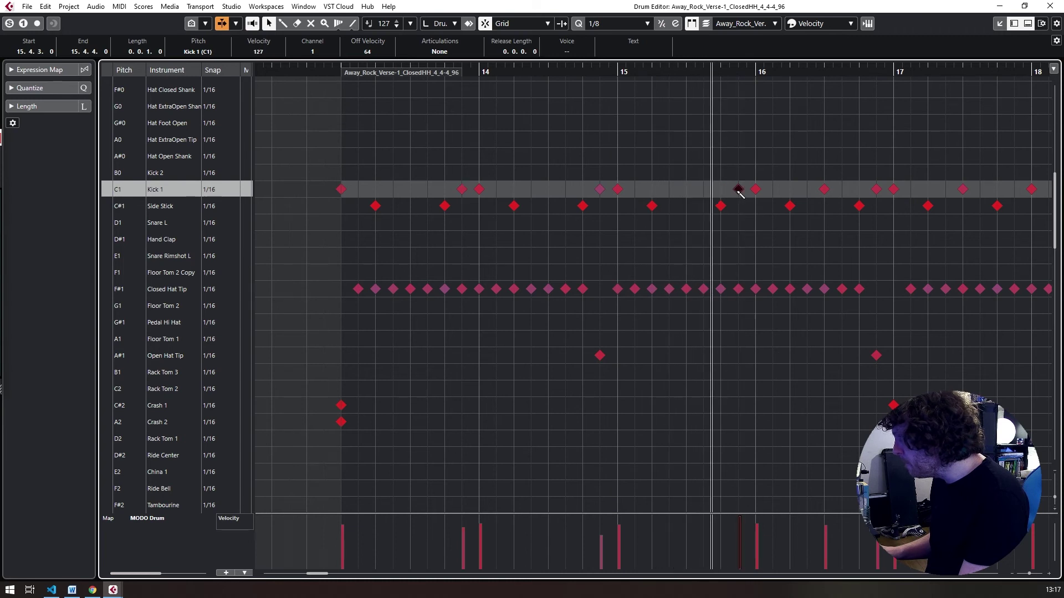
{"action": "left_click_drag", "start_coordinate": [743, 527], "coordinate": [742, 534]}
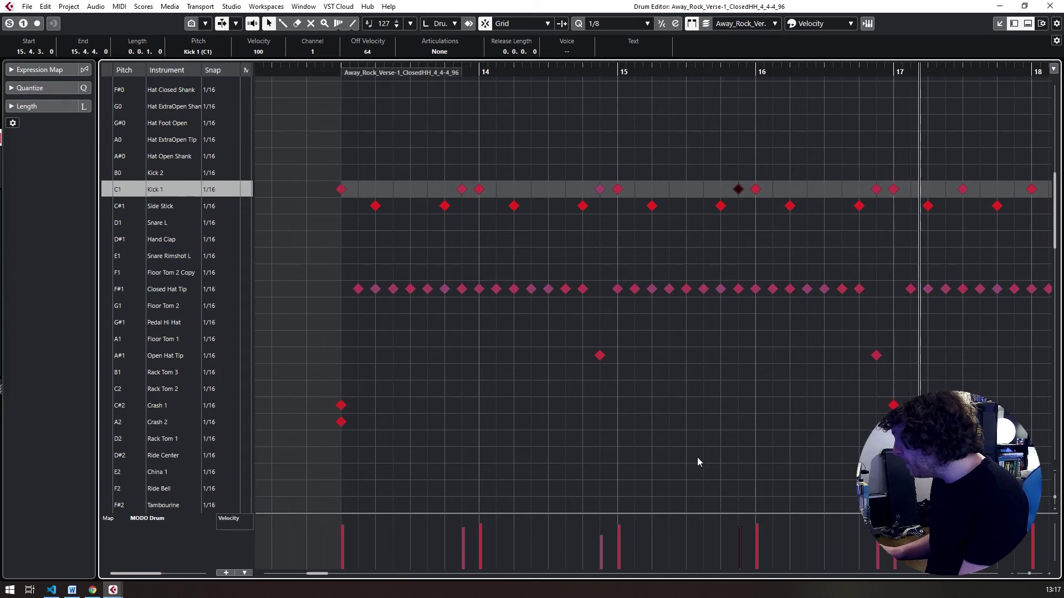
- Delete the beat-3 Kick 1 notes in bars 17 to 19 and place kicks at 17.4.3 with velocity 78 and 19.4.3 with velocity 98
{"action": "left_click_drag", "start_coordinate": [320, 574], "coordinate": [339, 579]}
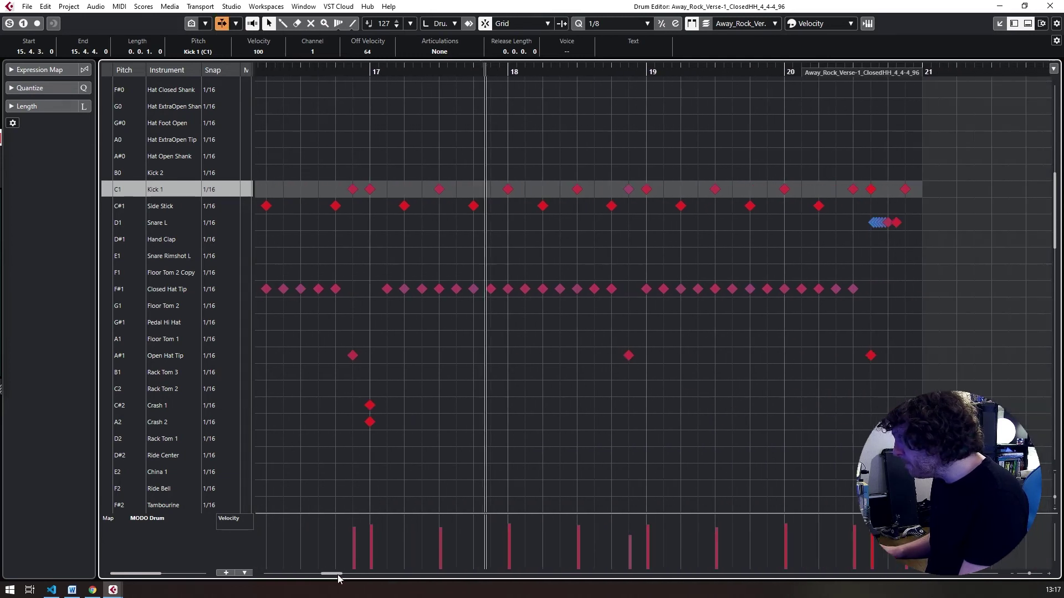
{"action": "double_click", "coordinate": [439, 190]}
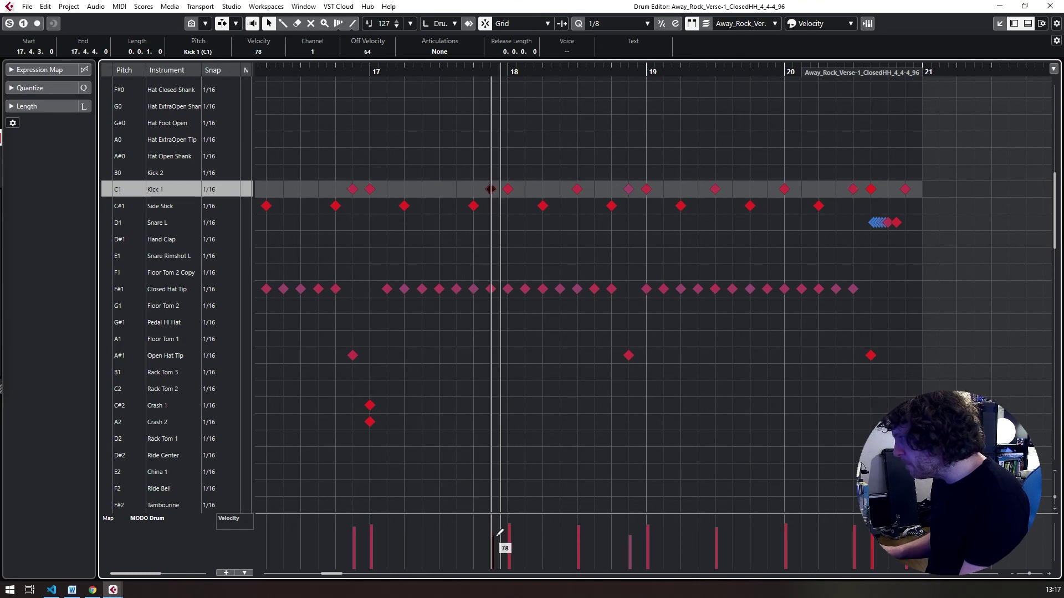
{"action": "double_click", "coordinate": [578, 190]}
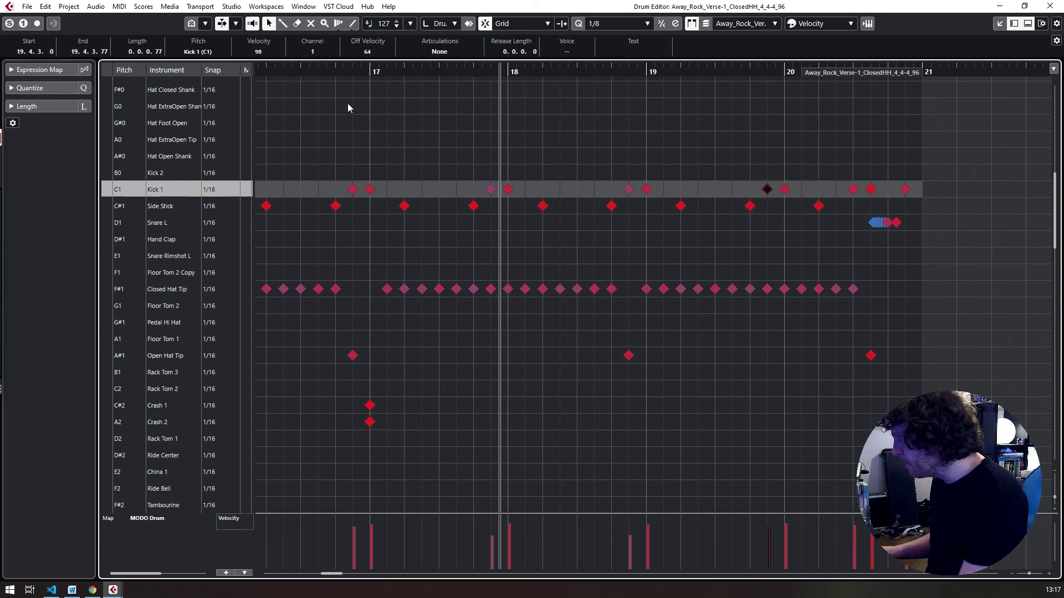
{"action": "left_click", "coordinate": [374, 72]}
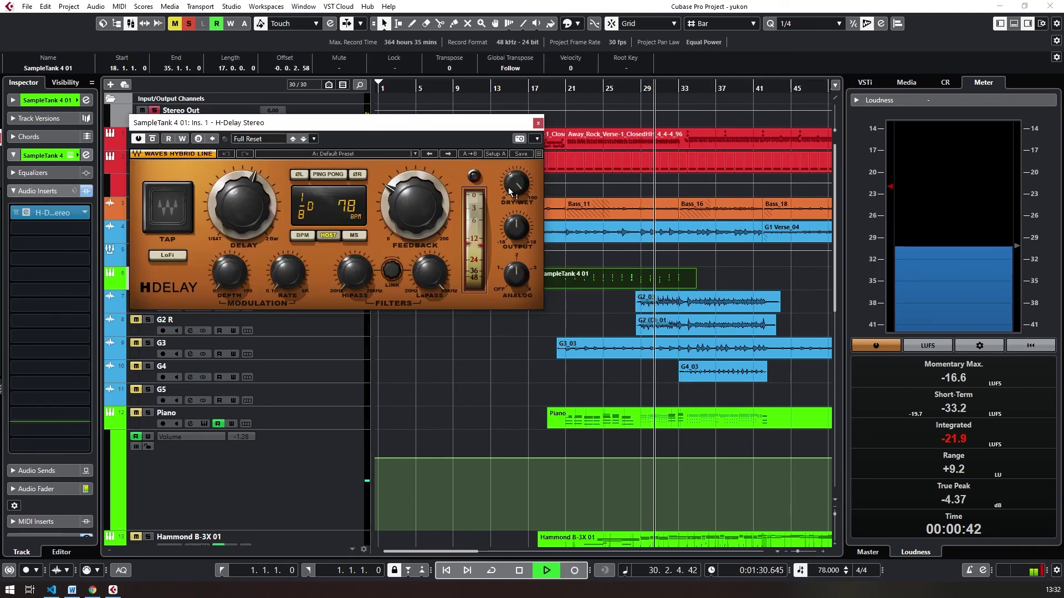
- Set the SampleTank 4 01 track's H-Delay to a 1/8 ping-pong delay with dry/wet at about 24
{"action": "left_click_drag", "start_coordinate": [508, 188], "coordinate": [508, 225]}
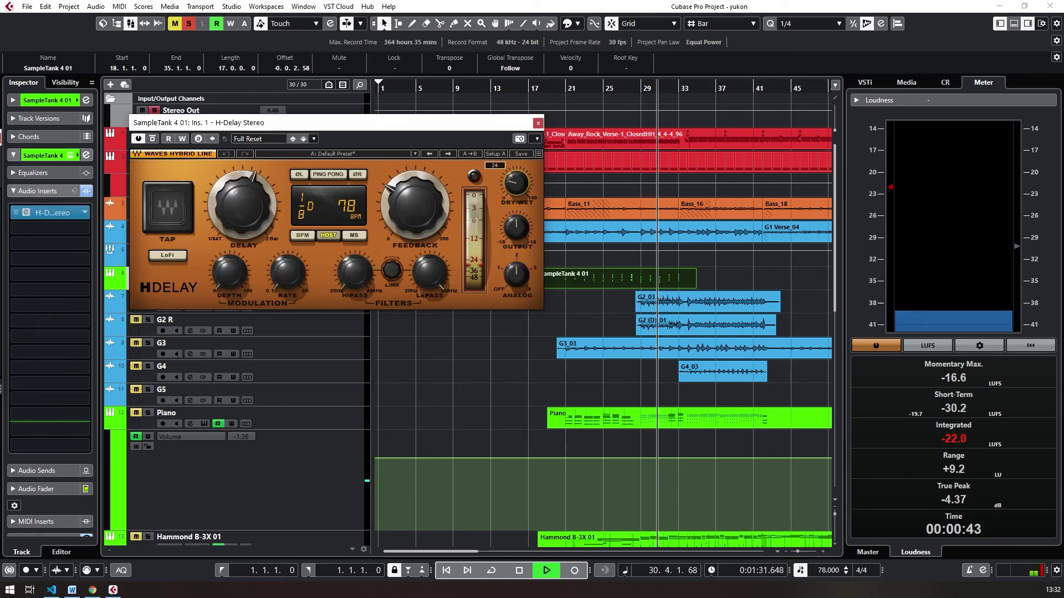
{"action": "left_click", "coordinate": [327, 175]}
{"action": "left_click_drag", "start_coordinate": [531, 121], "coordinate": [454, 122]}
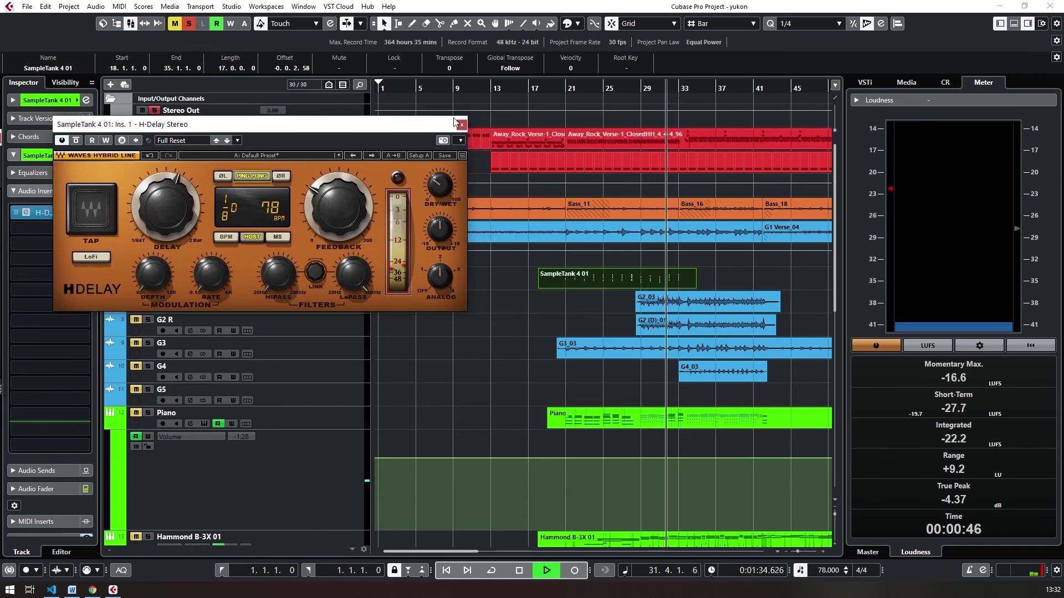
{"action": "key", "text": "space"}
{"action": "left_click_drag", "start_coordinate": [173, 209], "coordinate": [167, 226]}
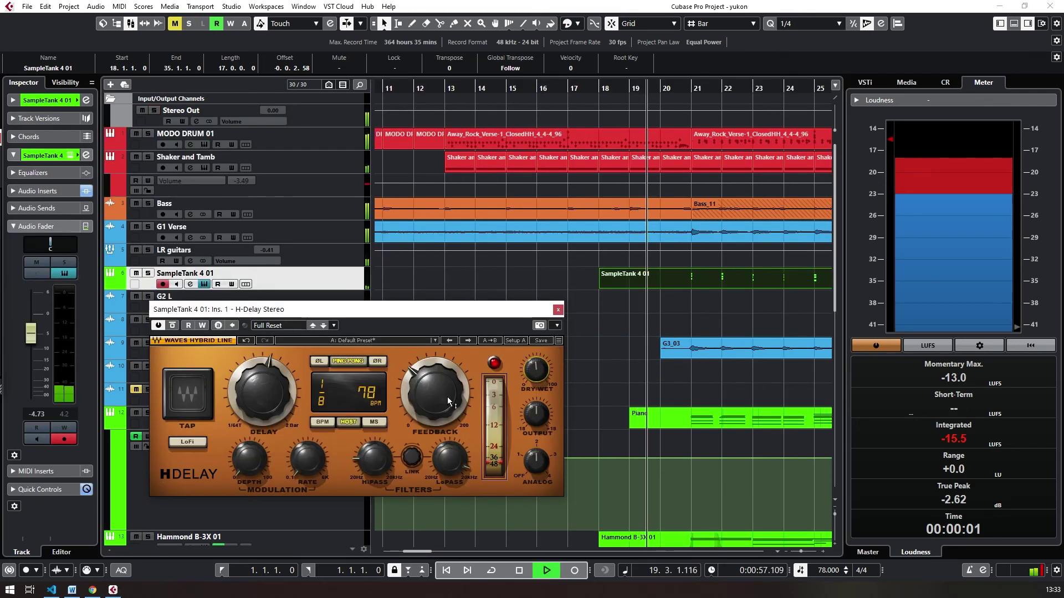
- Adjust the H-Delay's HiPass filter, close its window, and set the SampleTank 4 01 fader to -5.08 during playback
{"action": "left_click_drag", "start_coordinate": [381, 450], "coordinate": [381, 442]}
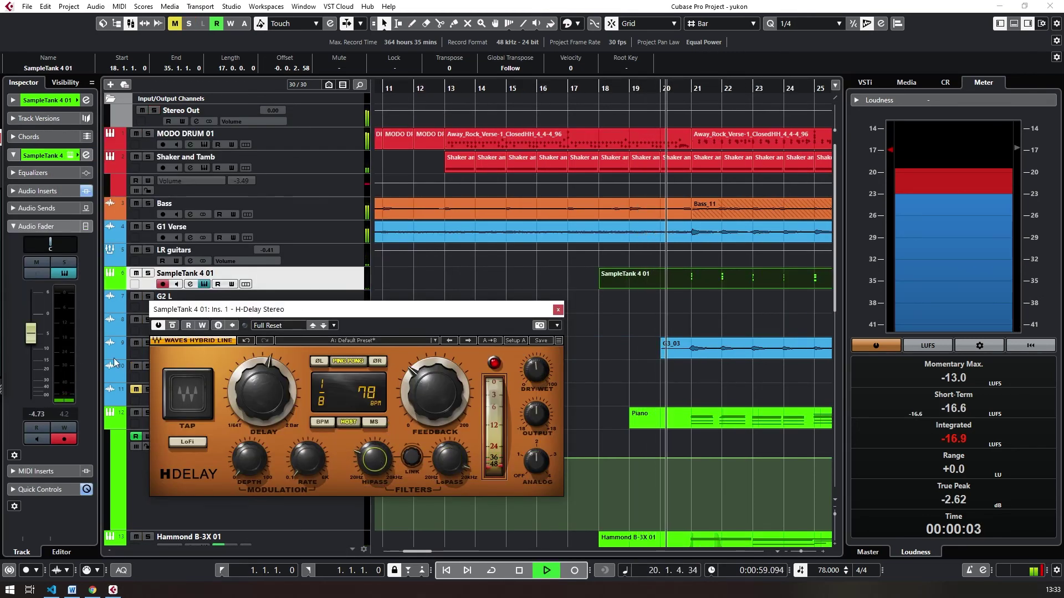
{"action": "left_click_drag", "start_coordinate": [32, 340], "coordinate": [35, 336]}
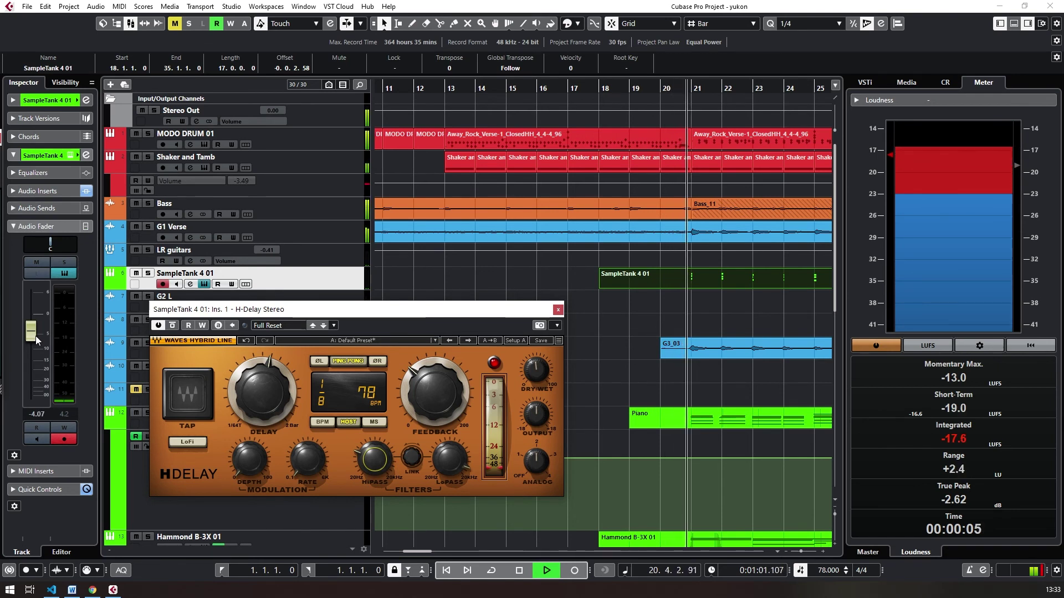
{"action": "scroll", "coordinate": [36, 336], "scroll_direction": "up", "scroll_amount": 1}
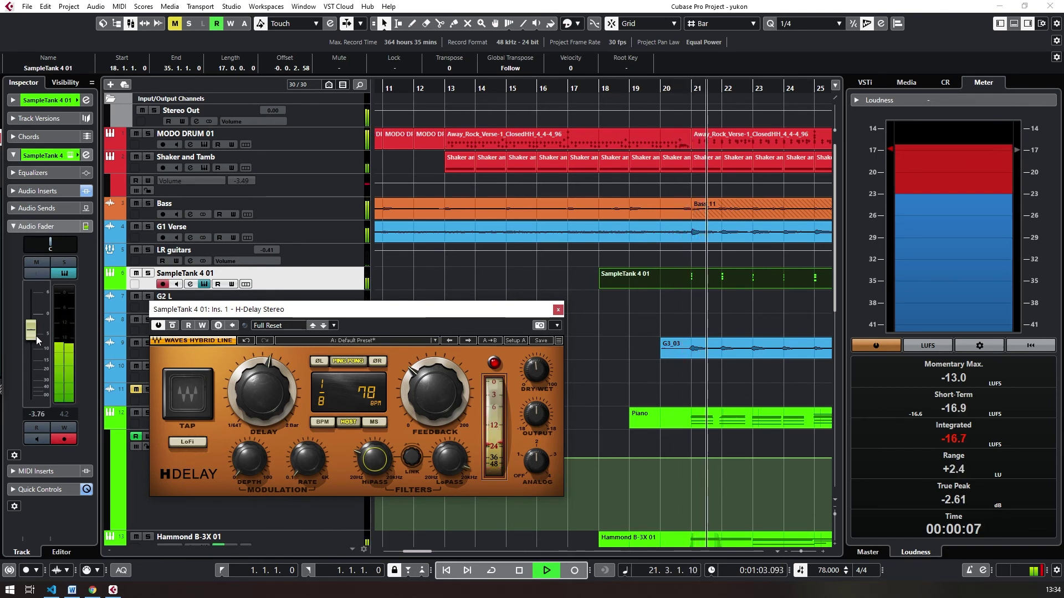
{"action": "scroll", "coordinate": [35, 336], "scroll_direction": "down", "scroll_amount": 1}
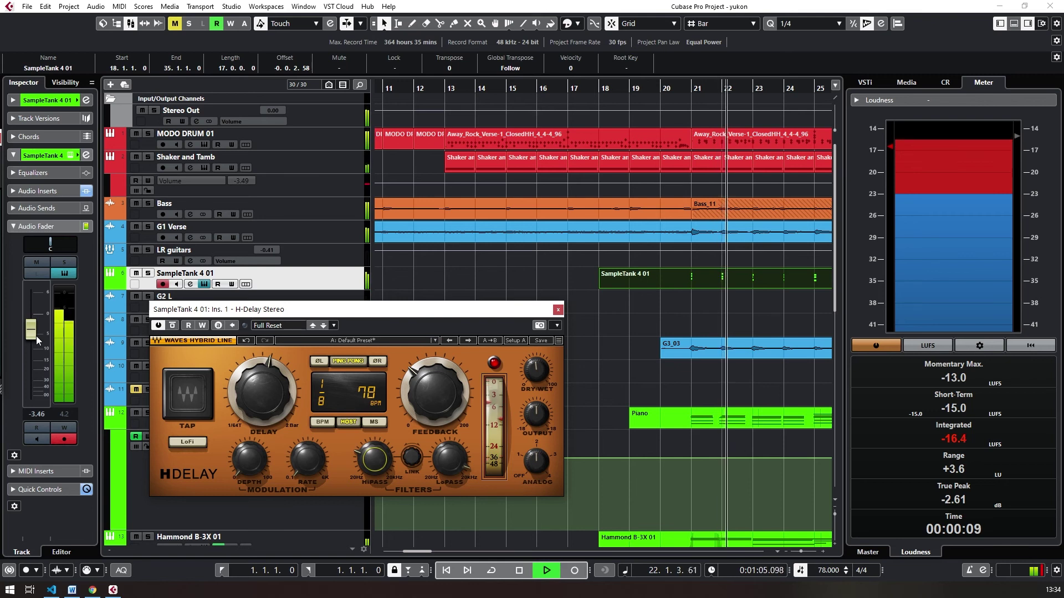
{"action": "scroll", "coordinate": [36, 335], "scroll_direction": "down", "scroll_amount": 2}
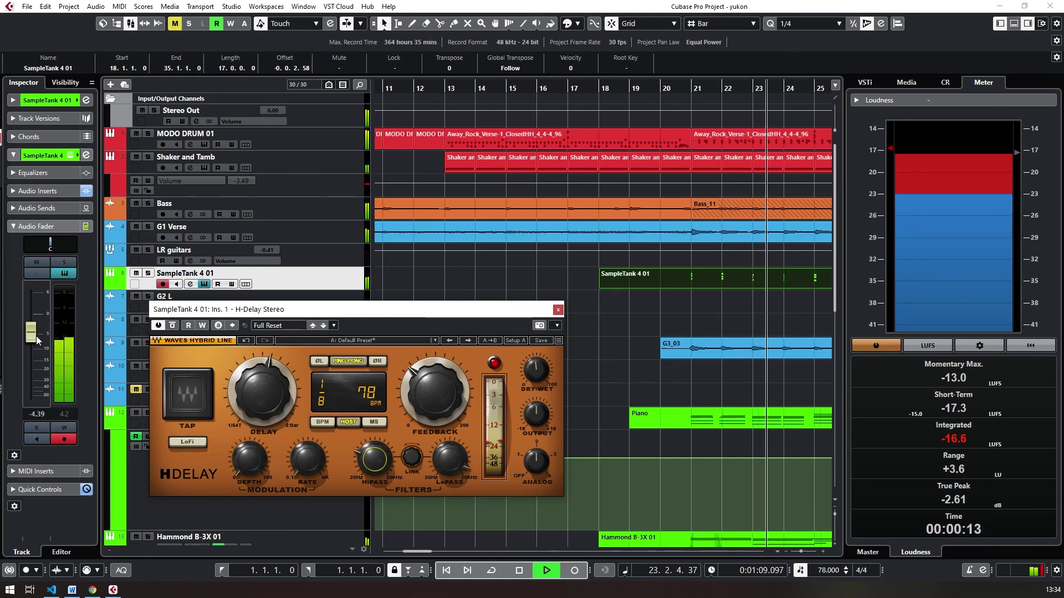
{"action": "left_click", "coordinate": [558, 310]}
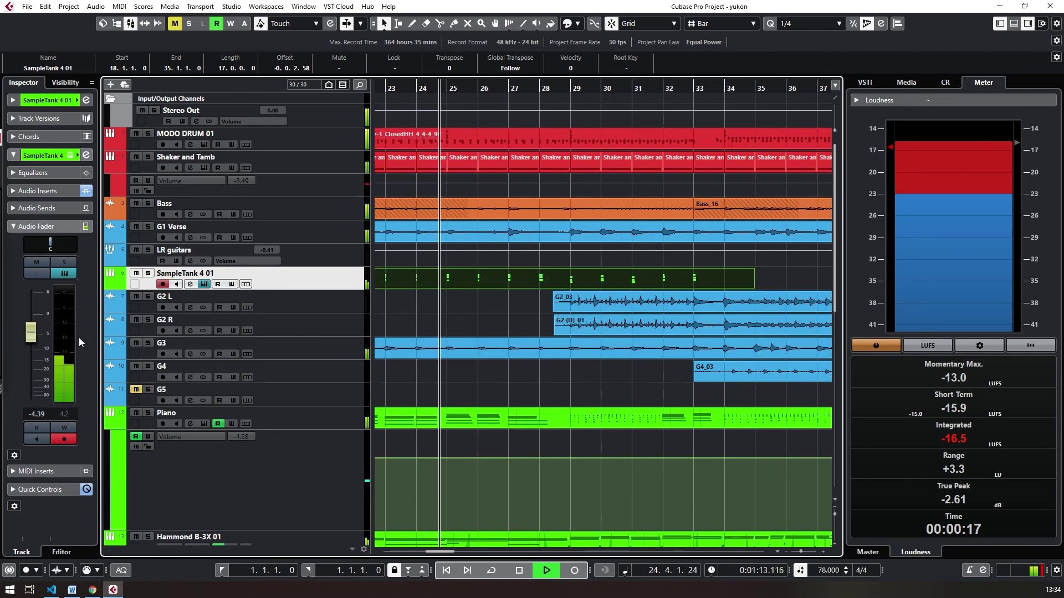
{"action": "left_click_drag", "start_coordinate": [39, 333], "coordinate": [33, 335]}
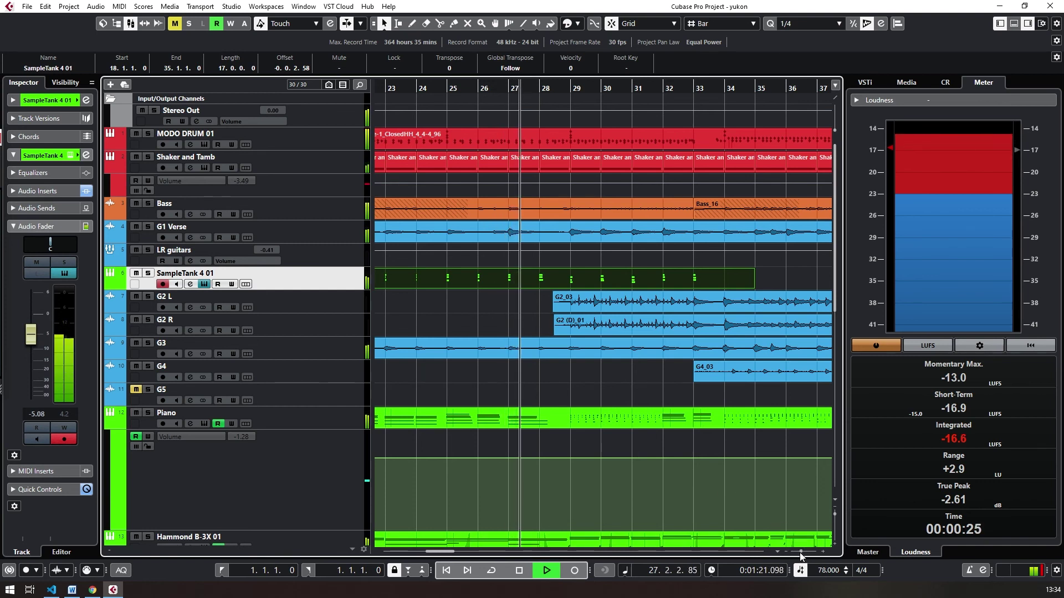
- Trim the start of the SampleTank 4 01 part to bar 21 and copy the part to bar 58
{"action": "left_click_drag", "start_coordinate": [796, 553], "coordinate": [793, 553]}
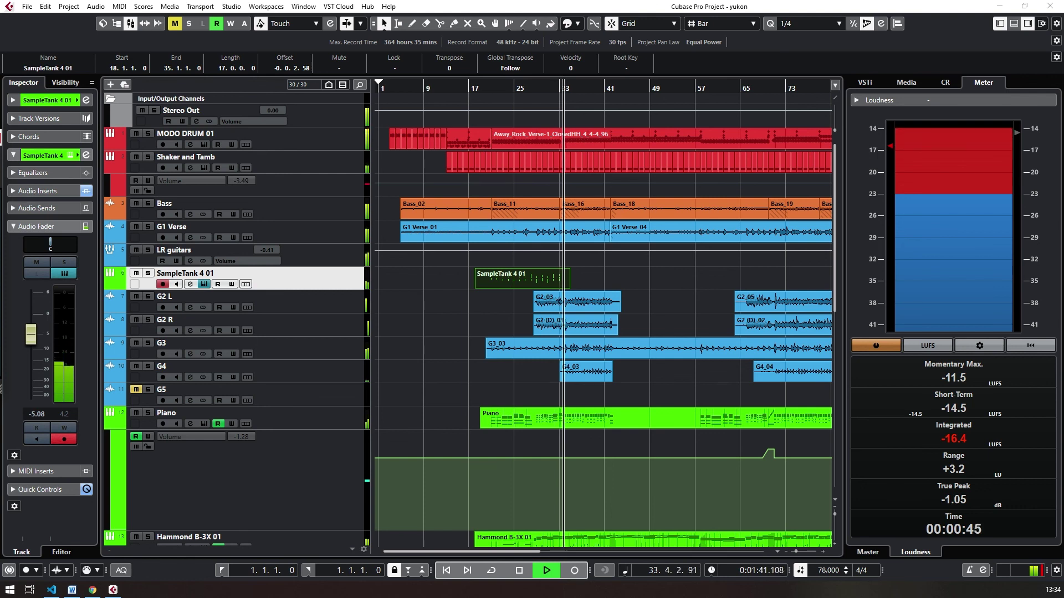
{"action": "left_click_drag", "start_coordinate": [475, 286], "coordinate": [491, 286]}
{"action": "left_click_drag", "start_coordinate": [530, 280], "coordinate": [738, 280], "text": "alt"}
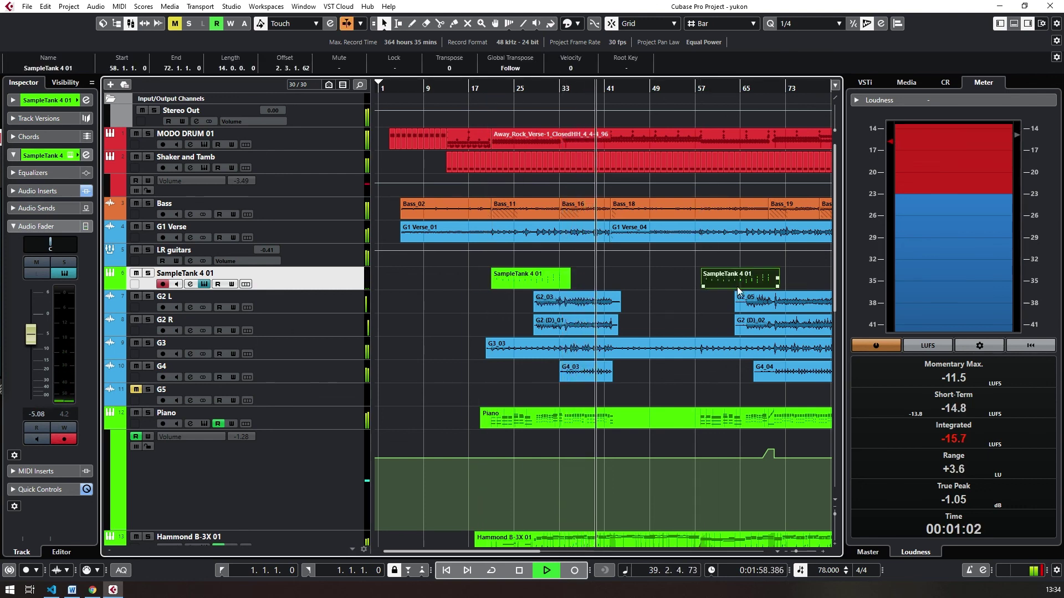
- Extend the copied SampleTank 4 01 part's start back to bar 57 and raise the track's fader slightly
{"action": "left_click", "coordinate": [697, 88]}
{"action": "key", "text": "h"}
{"action": "left_click", "coordinate": [586, 87]}
{"action": "left_click_drag", "start_coordinate": [605, 285], "coordinate": [595, 285]}
{"action": "left_click_drag", "start_coordinate": [31, 335], "coordinate": [31, 332]}
- Rename the SampleTank track as Dist Piano Delay and place it directly above the Piano track with its fader at -4.07
{"action": "double_click", "coordinate": [185, 273]}
{"action": "type", "text": "Dist Piano Delay"}
{"action": "key", "text": "Return"}
{"action": "left_click_drag", "start_coordinate": [311, 277], "coordinate": [314, 402]}
{"action": "left_click_drag", "start_coordinate": [31, 338], "coordinate": [31, 332]}
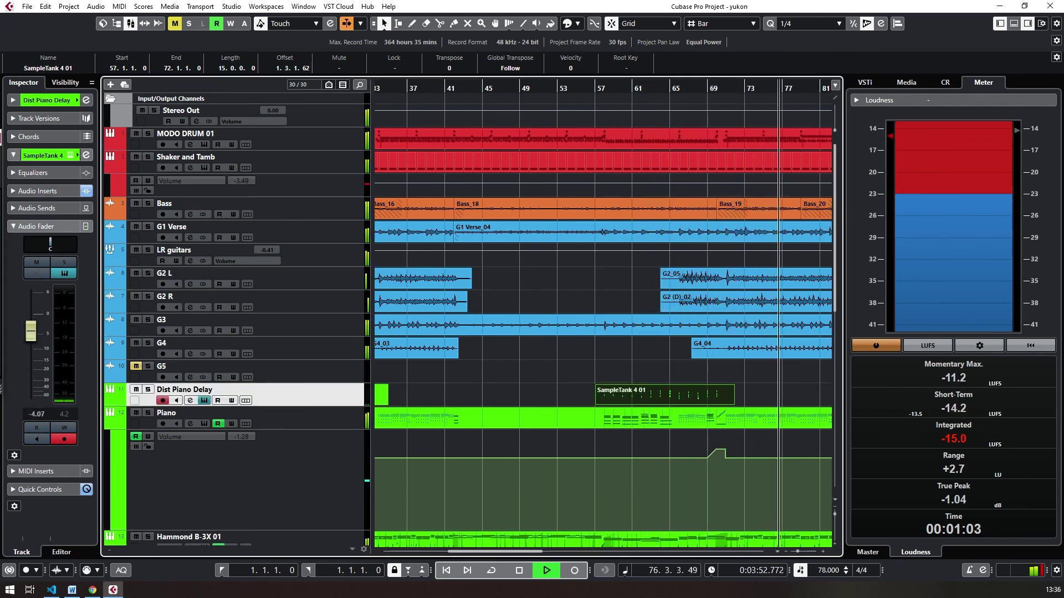
- Reset the loudness meter and add a stereo group track named Hammond Group below the Hammond B-3X 01 track
{"action": "left_click", "coordinate": [1031, 345]}
{"action": "scroll", "coordinate": [287, 332], "scroll_direction": "down", "scroll_amount": 4}
{"action": "right_click", "coordinate": [287, 267]}
{"action": "mouse_move", "coordinate": [333, 276]}
{"action": "left_click", "coordinate": [508, 339]}
{"action": "left_click", "coordinate": [498, 377]}
{"action": "type", "text": "Hammond"}
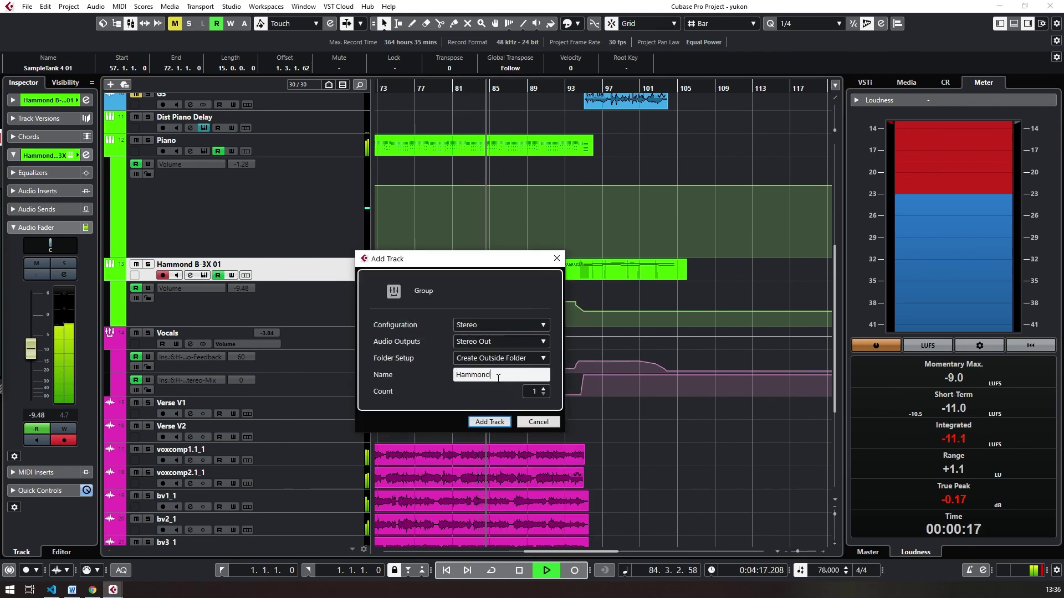
{"action": "type", "text": " Group"}
{"action": "key", "text": "Return"}
- Add an audio track named Hammond Bnce directly below the Hammond Group track
{"action": "left_click", "coordinate": [36, 434]}
{"action": "right_click", "coordinate": [288, 332]}
{"action": "left_click", "coordinate": [500, 338]}
{"action": "left_click", "coordinate": [527, 573]}
{"action": "type", "text": "Hammond Bnce"}
{"action": "key", "text": "Return"}
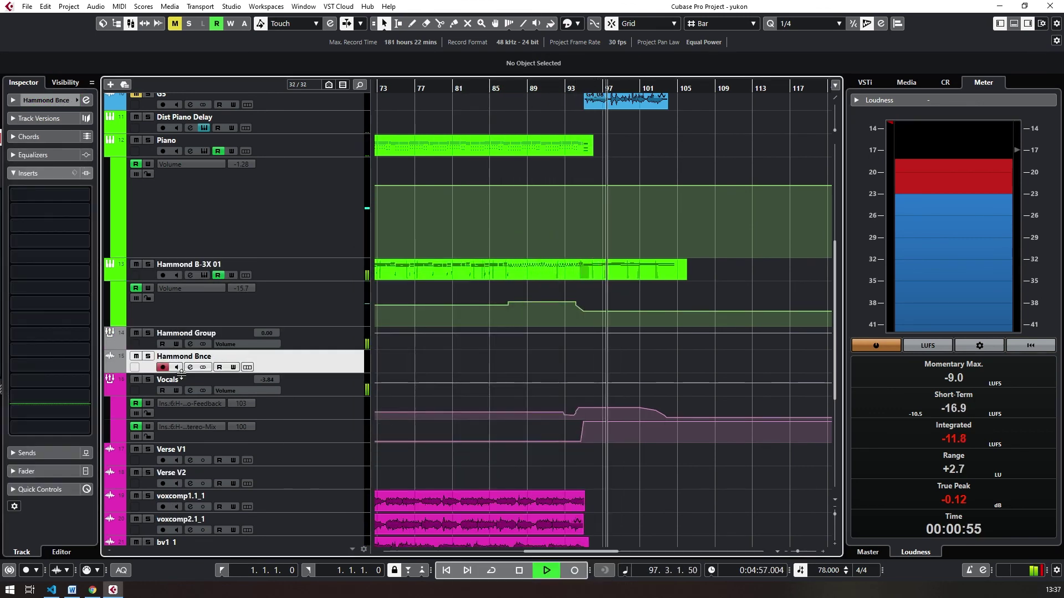
- Record the Hammond part as audio onto the Hammond Bnce track, starting at about bar 18
{"action": "key", "text": "KP_Subtract"}
{"action": "key", "text": "KP_Multiply"}
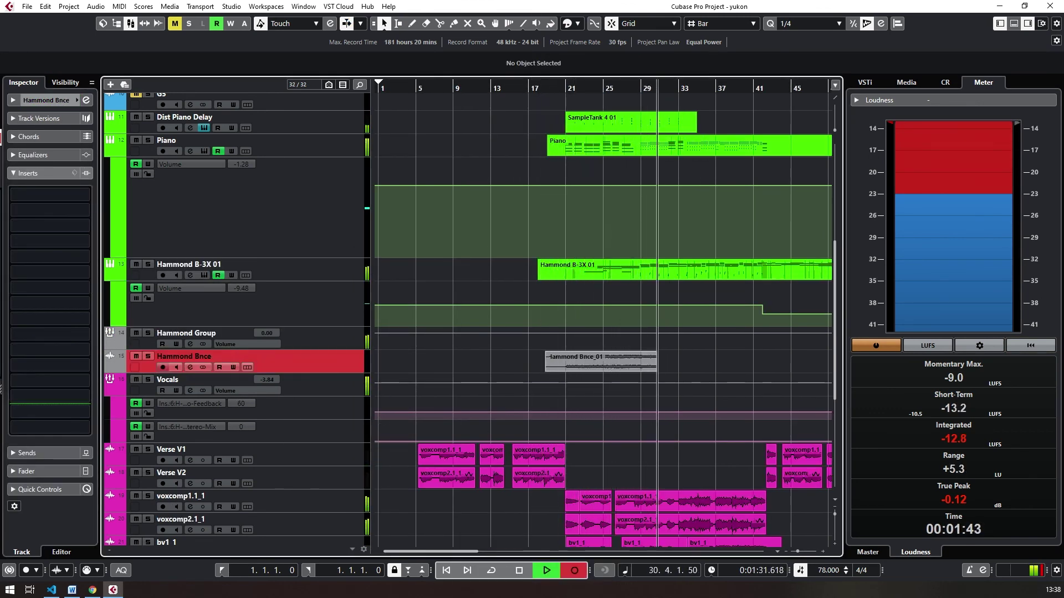
{"action": "left_click", "coordinate": [205, 333]}
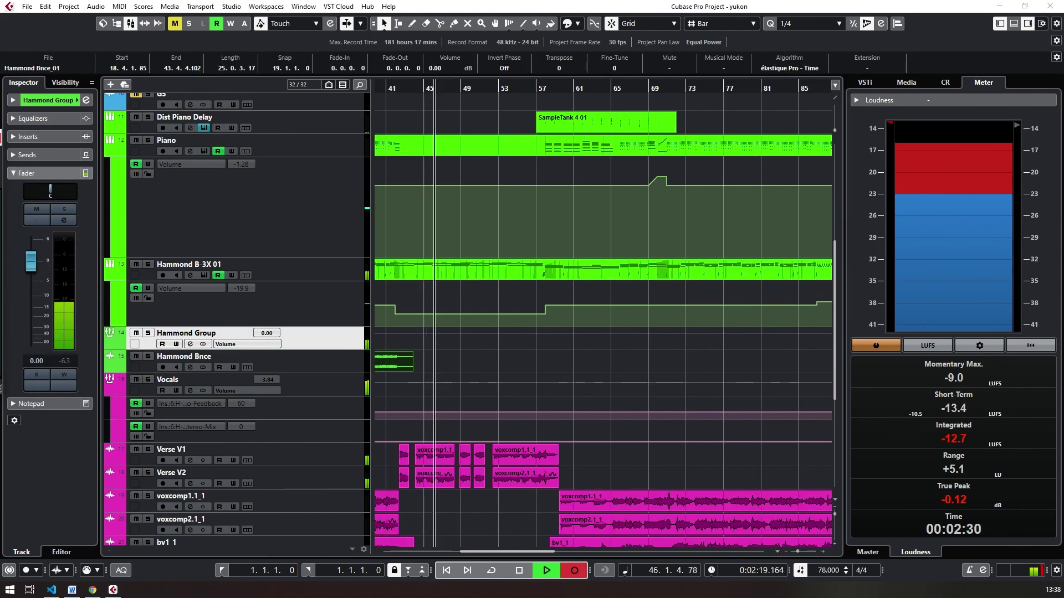
{"action": "left_click", "coordinate": [182, 357]}
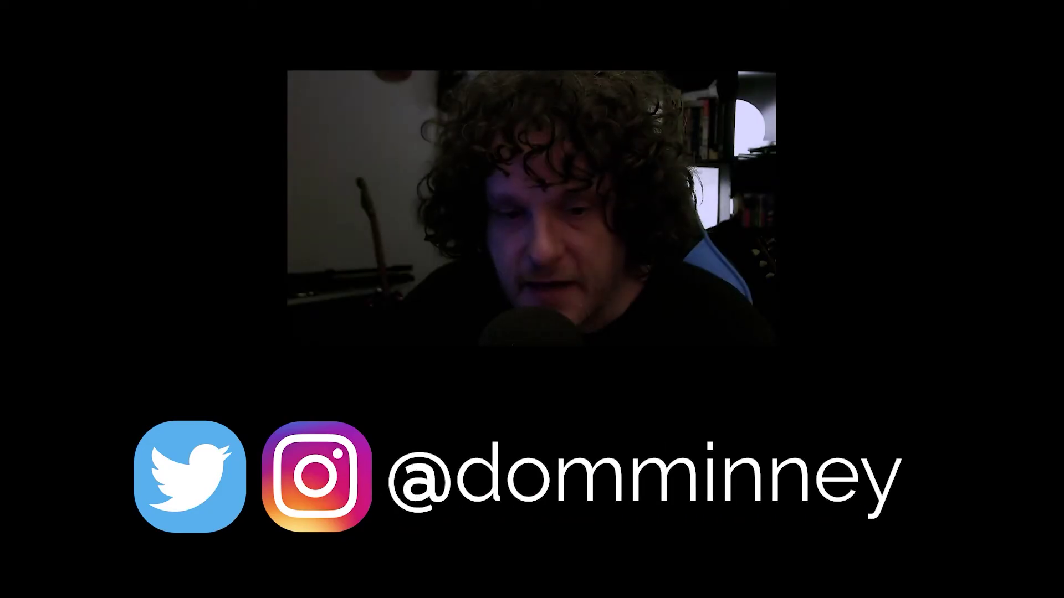